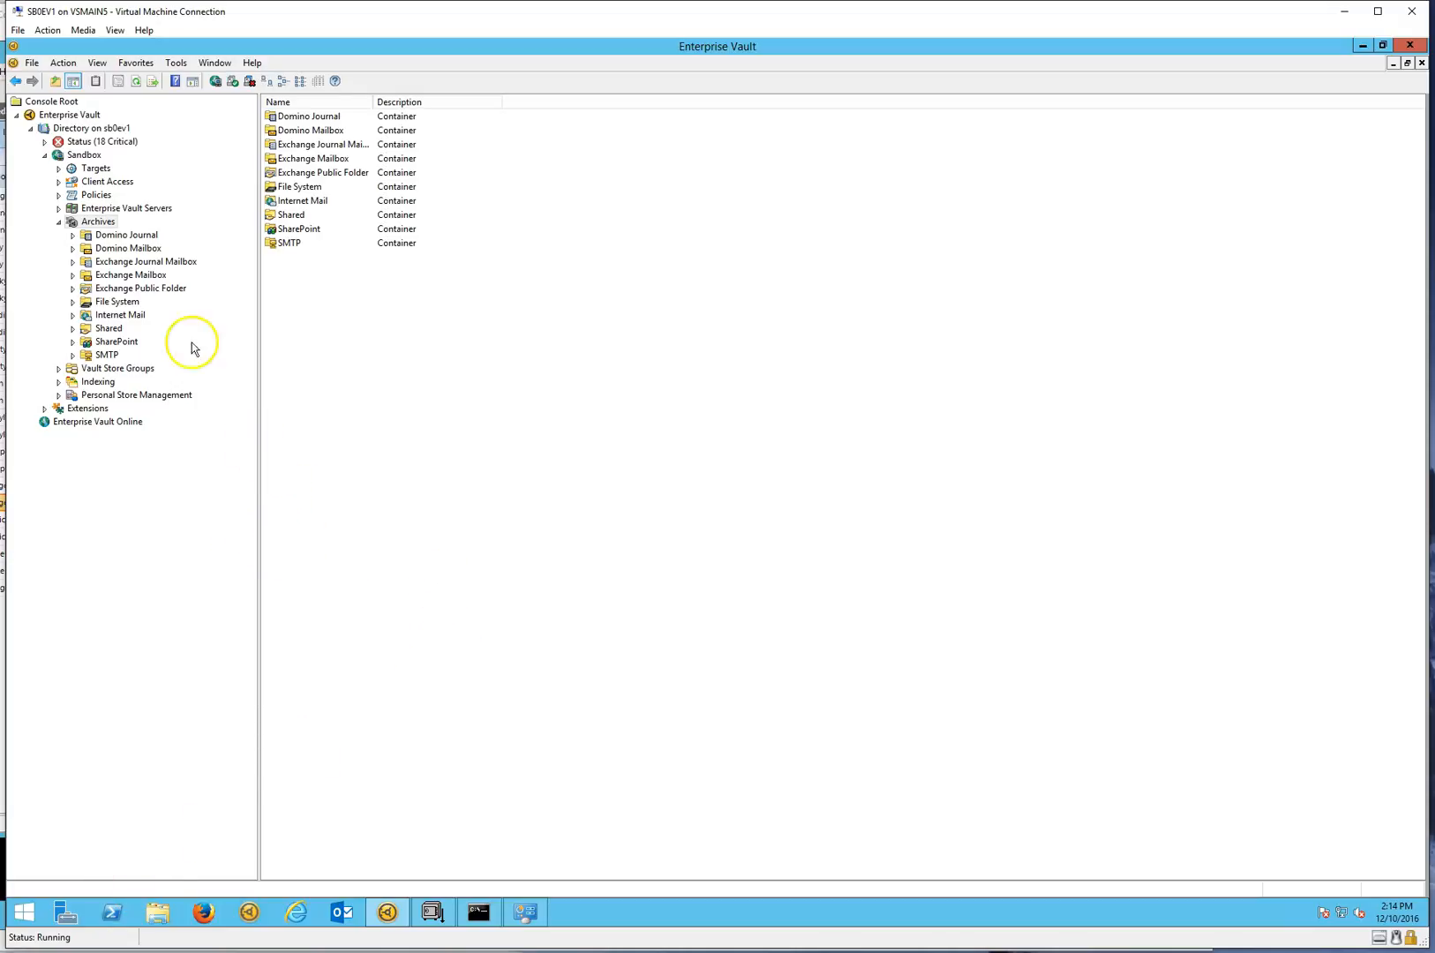
Start an archive export to PST files, list all available archives, and choose the seven consecutive archives from the fifth through the eleventh
right_click(103, 226)
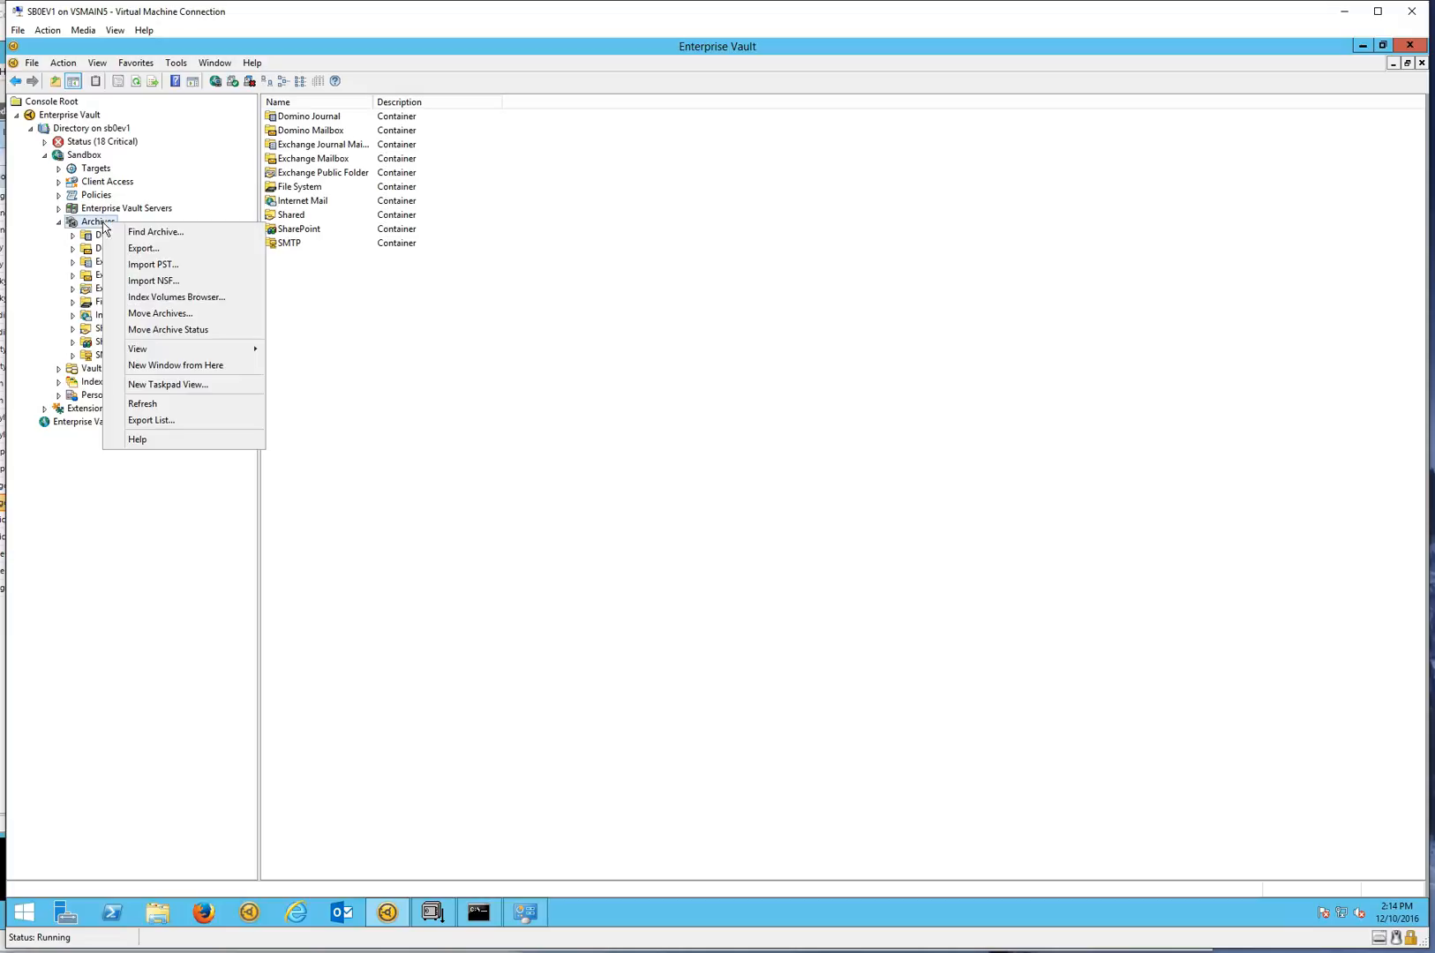
left_click(144, 249)
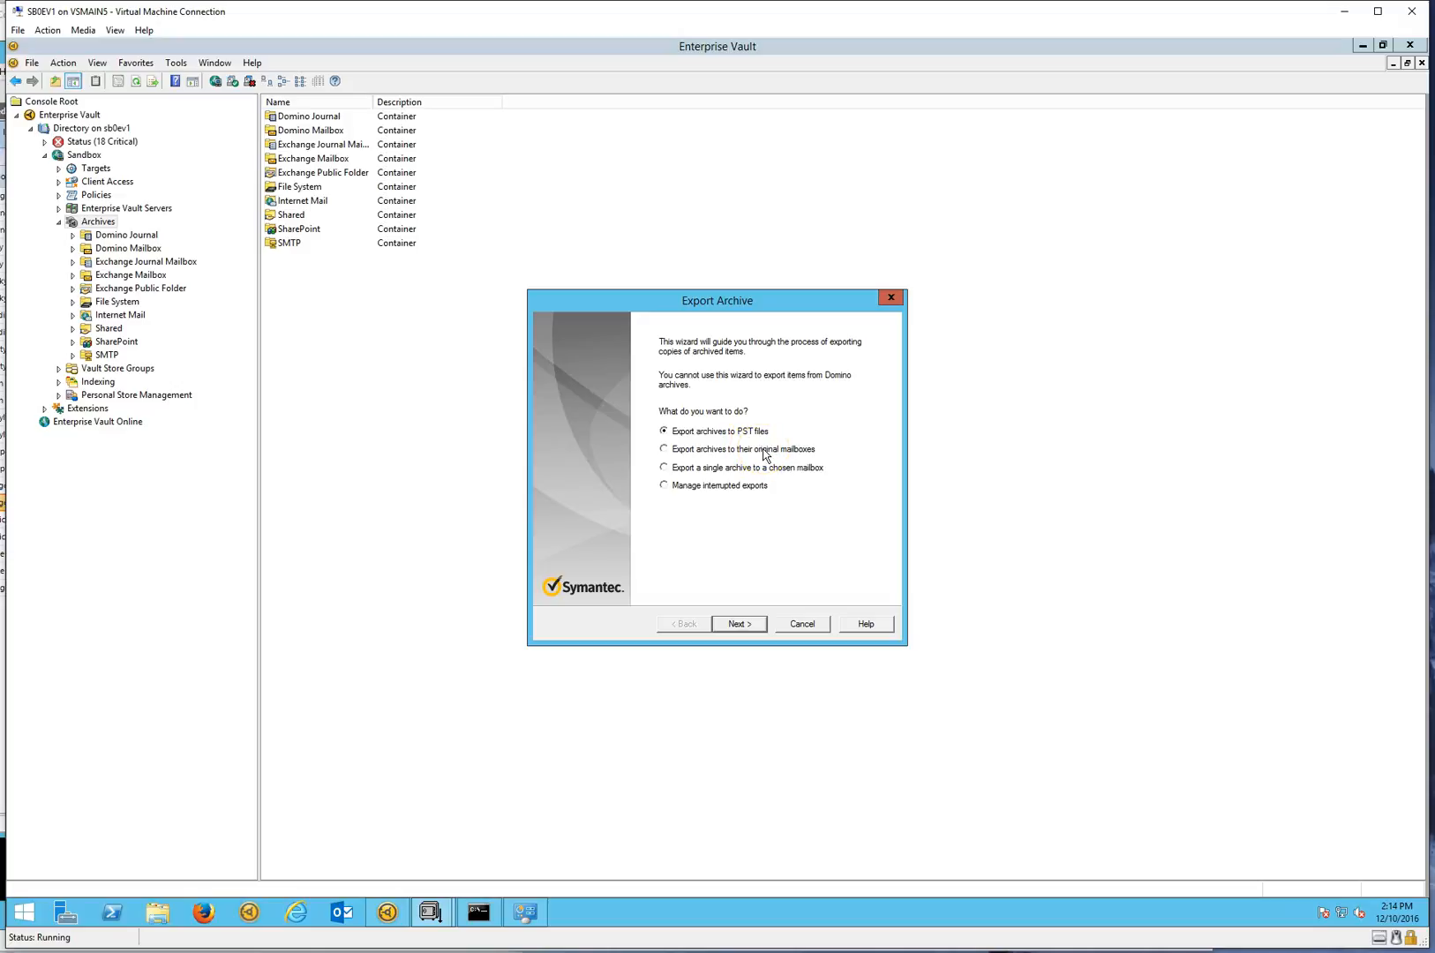
left_click(739, 624)
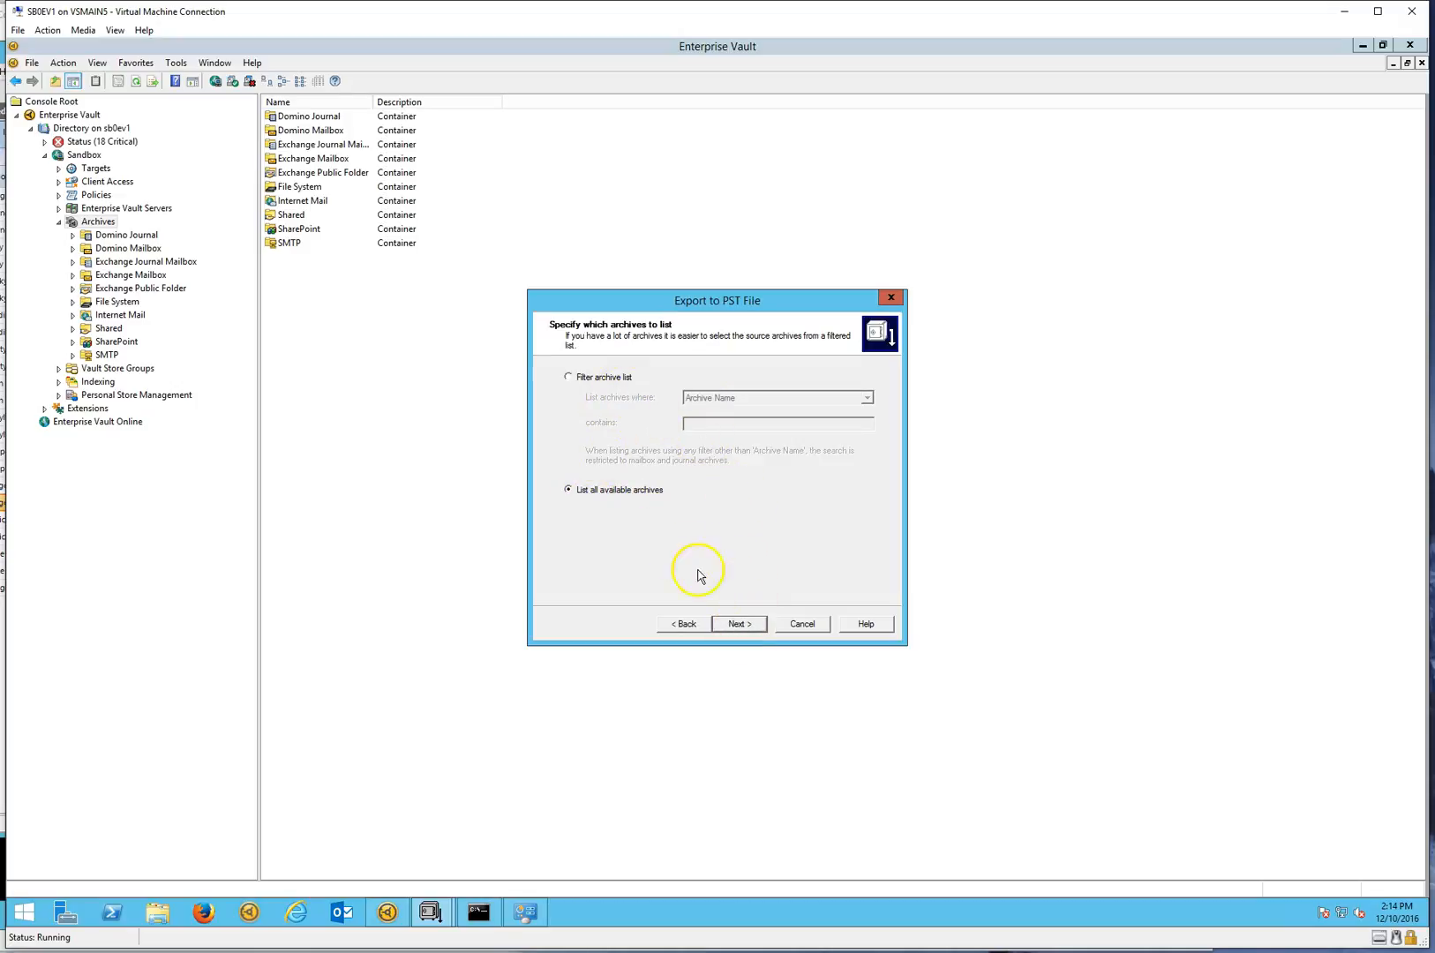
left_click(736, 624)
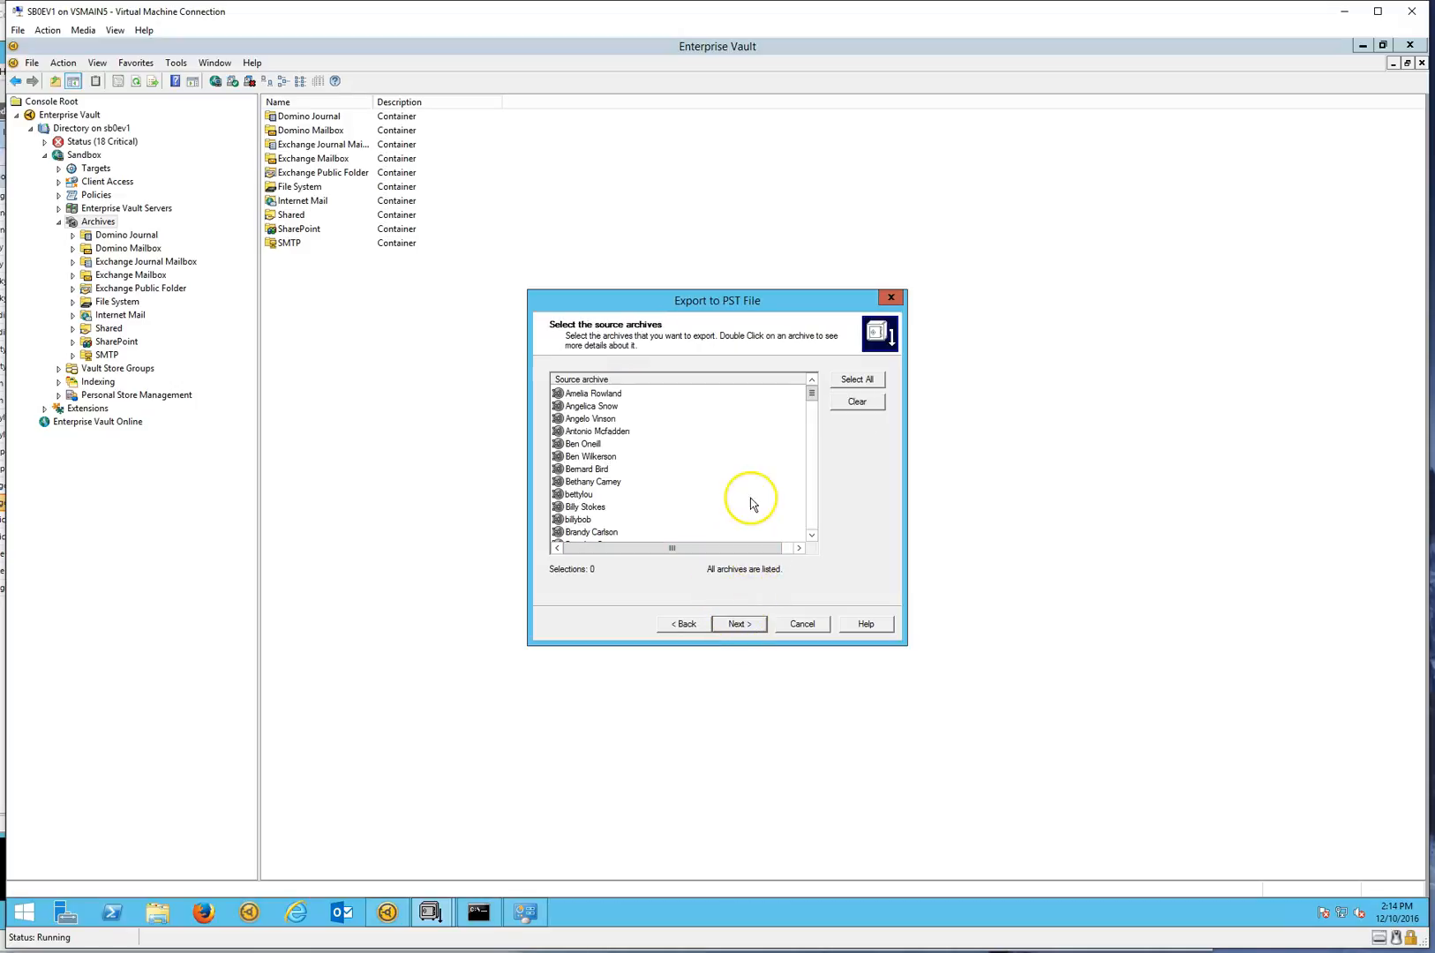
left_click(601, 444)
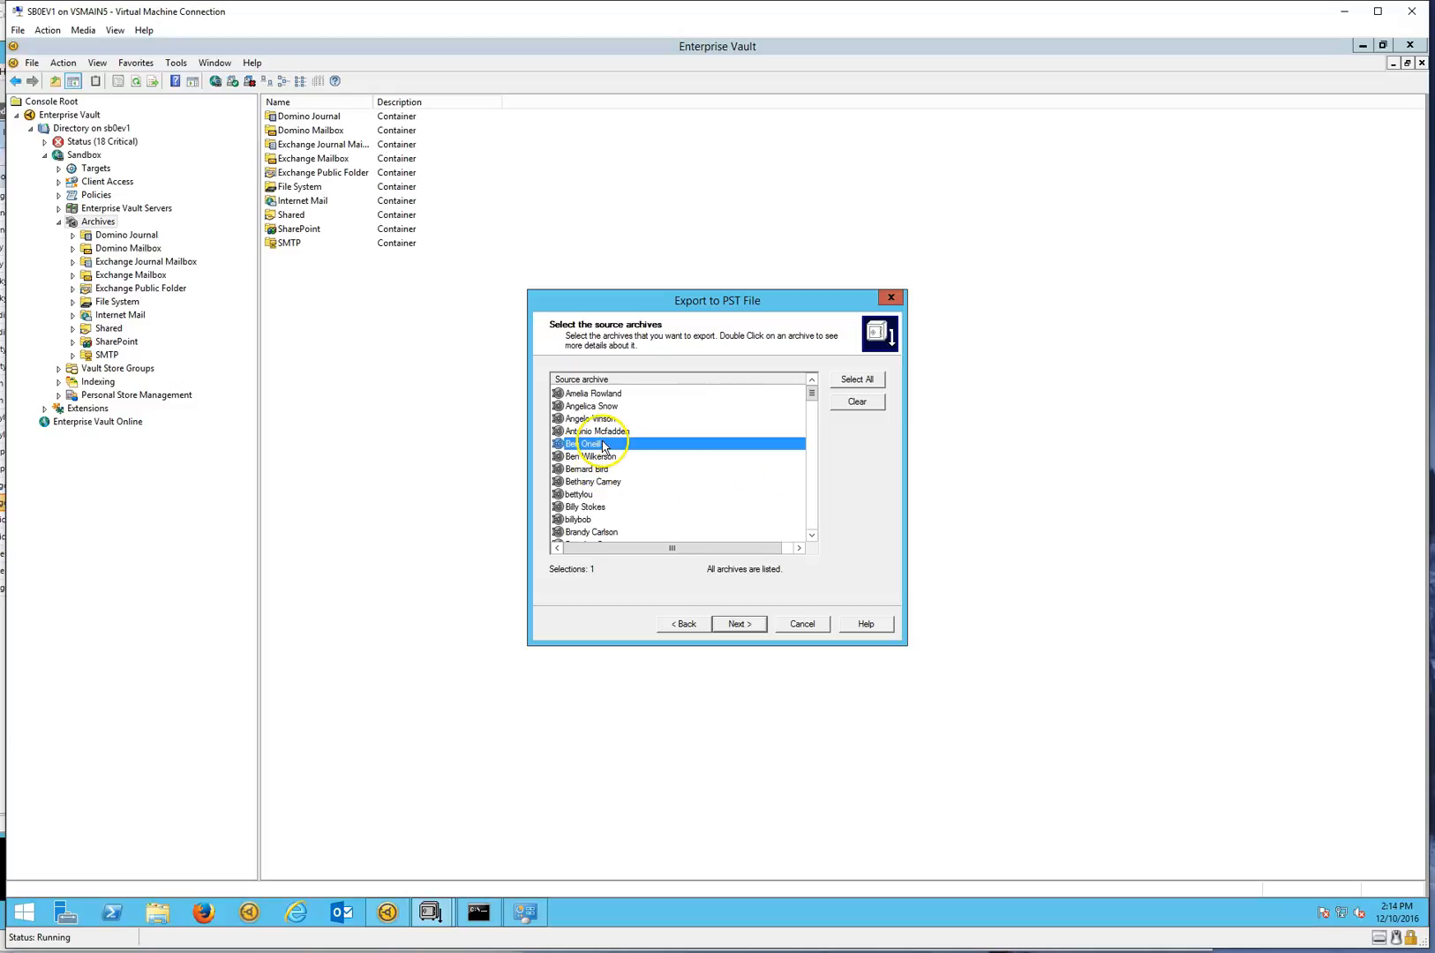
left_click(583, 520, "shift")
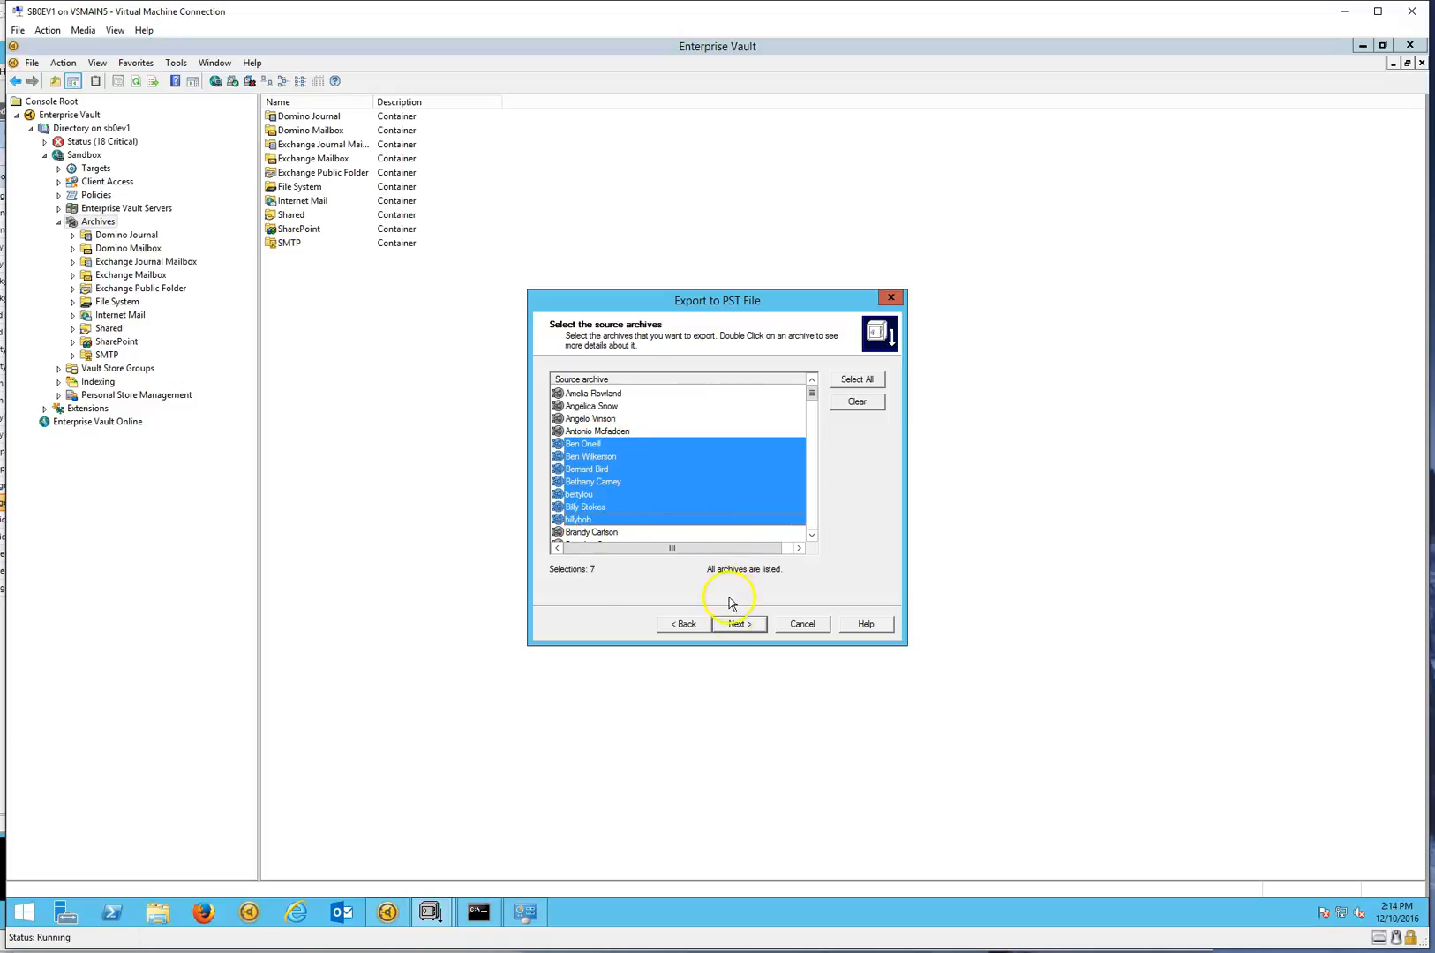
left_click(741, 627)
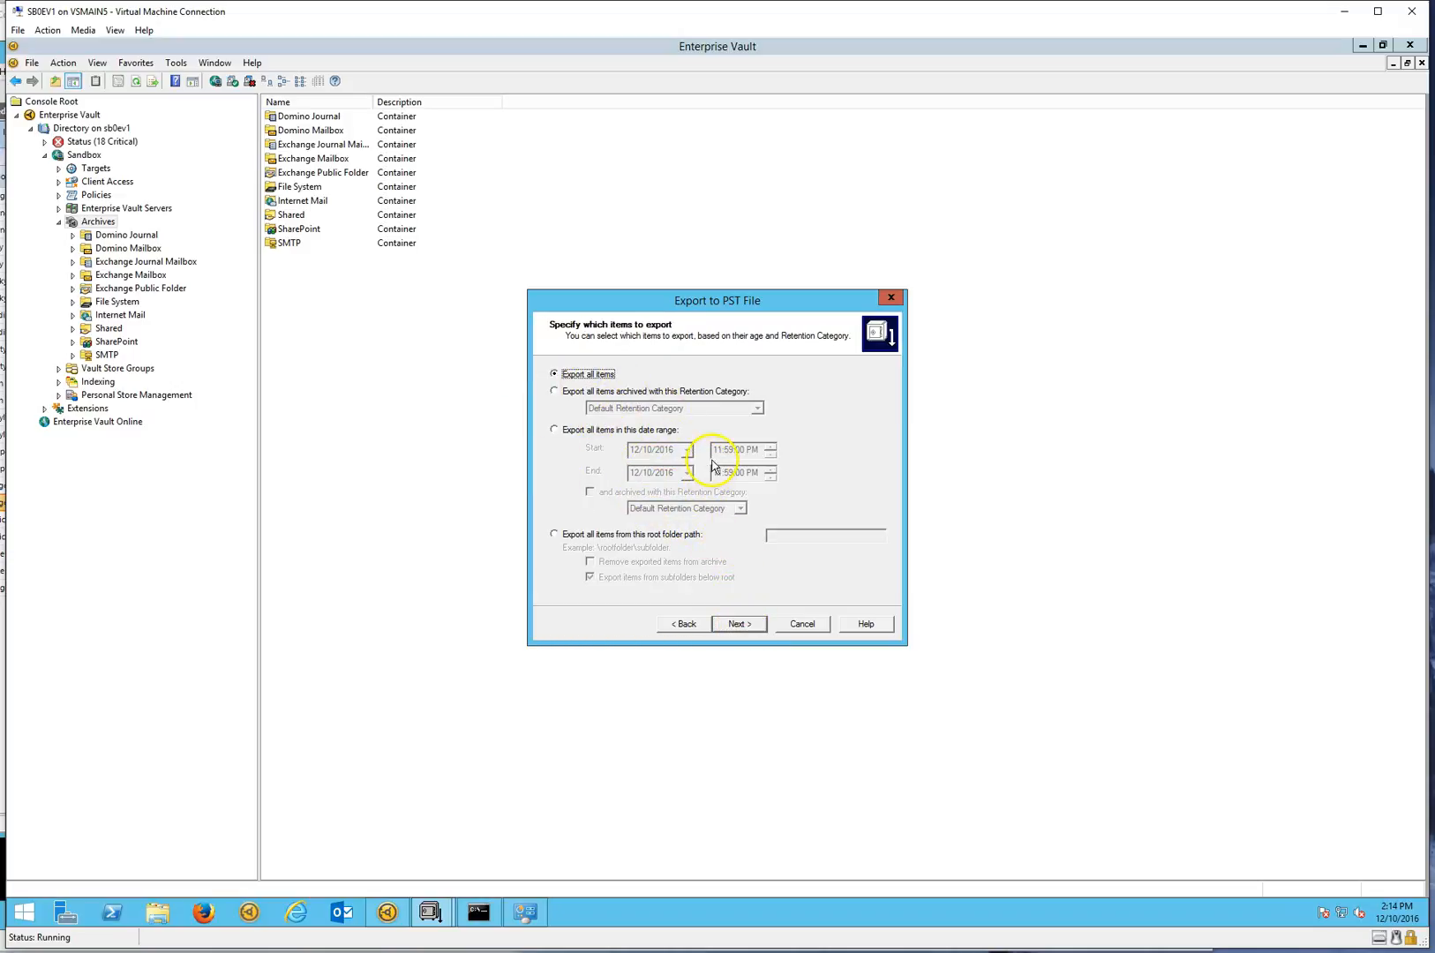
Export all items to C:\temp as Office Outlook Personal Folders files with folders at the top level of the PST, and start the export
left_click(739, 624)
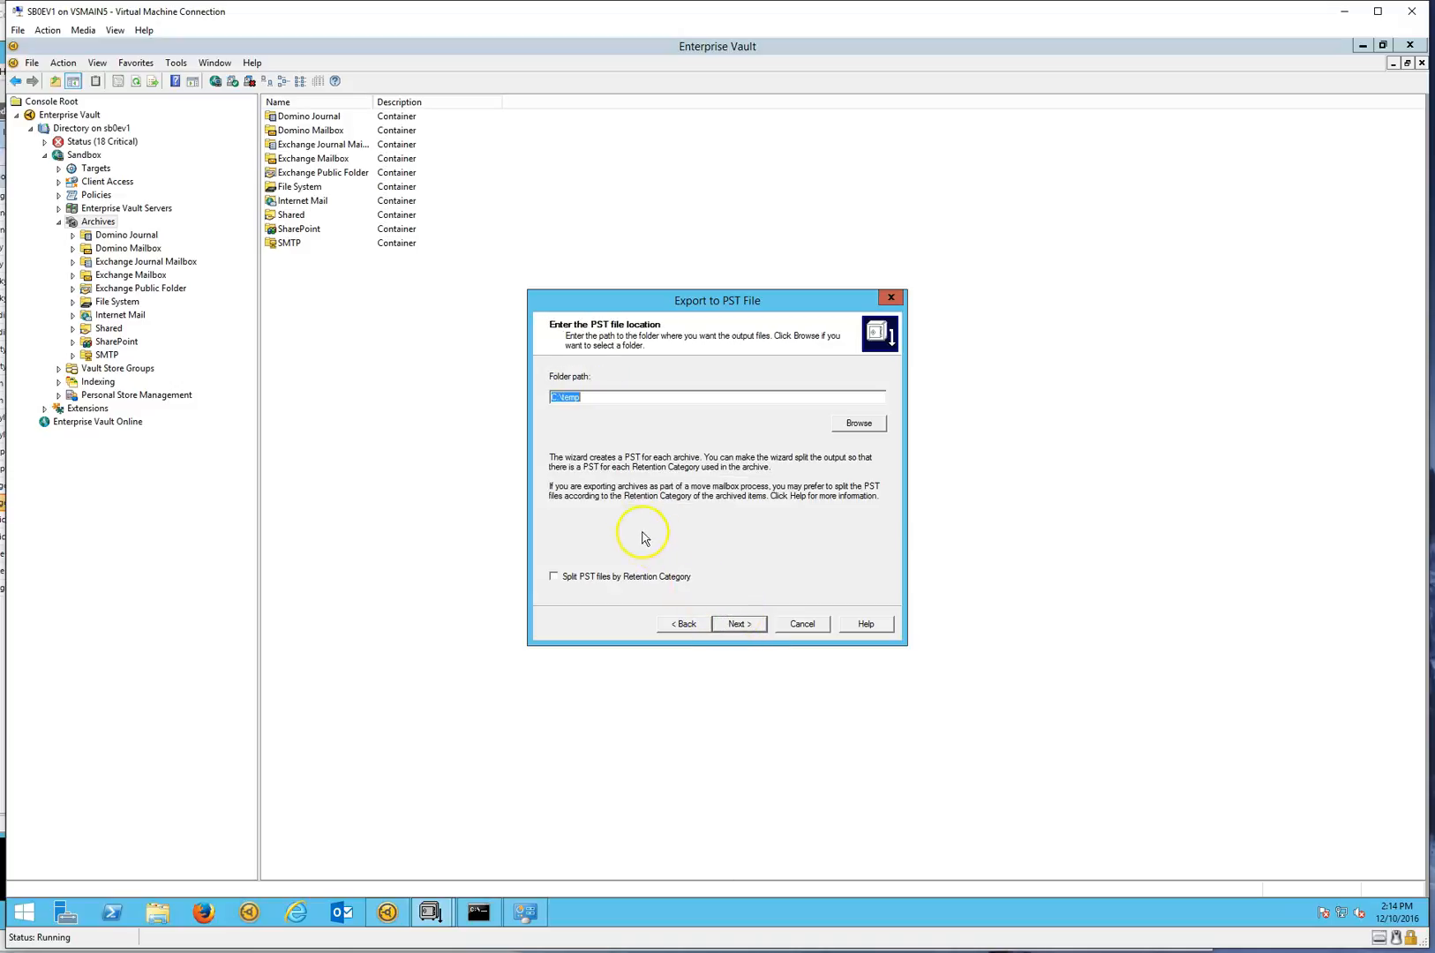
left_click(616, 397)
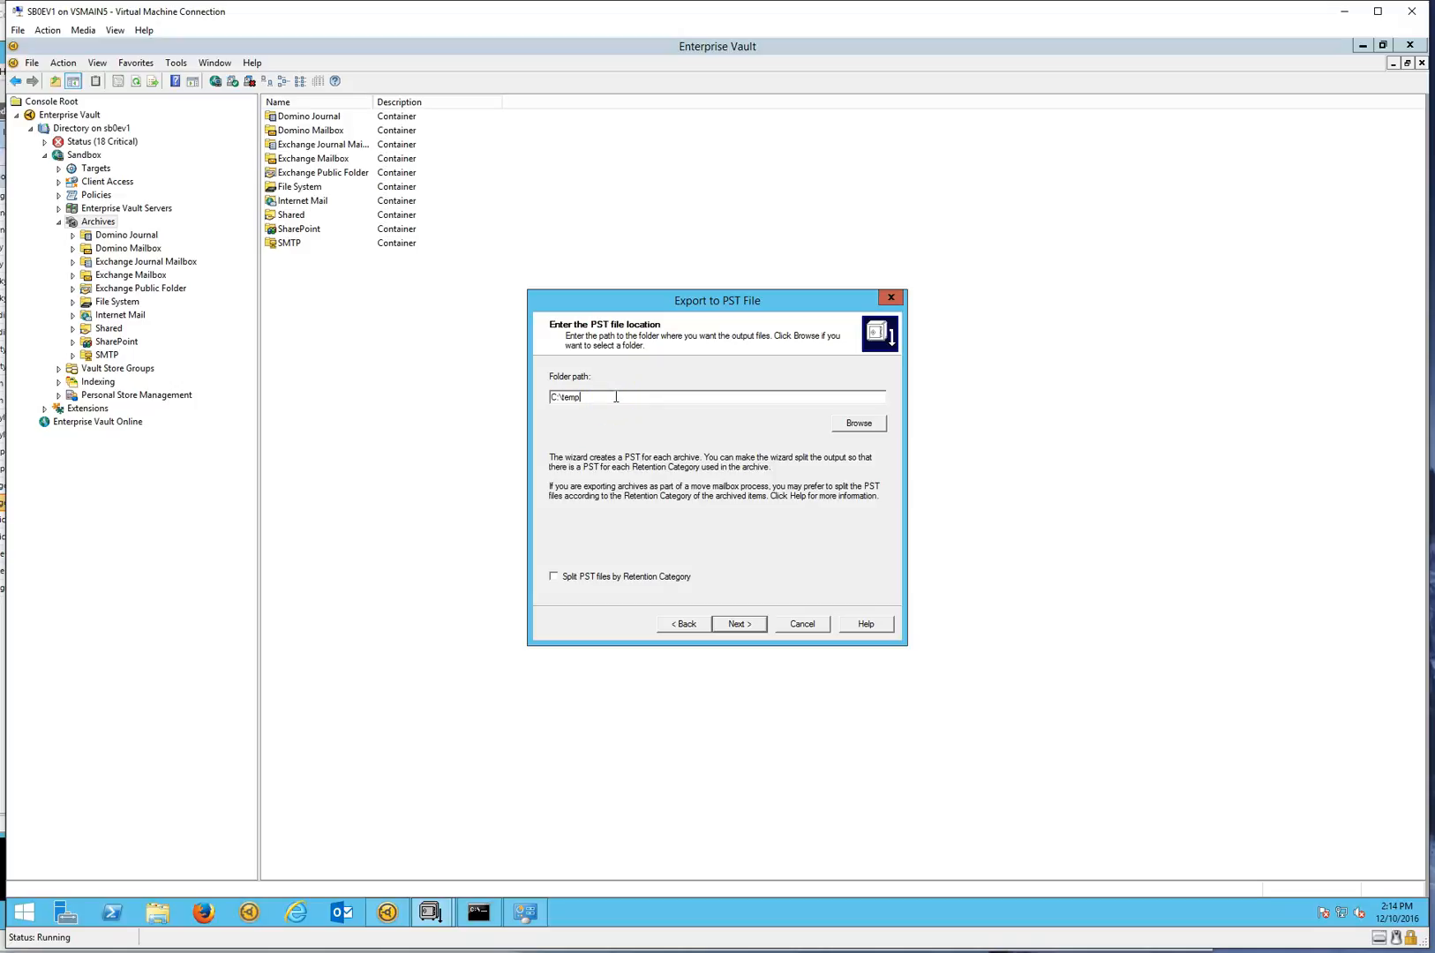
left_click(738, 626)
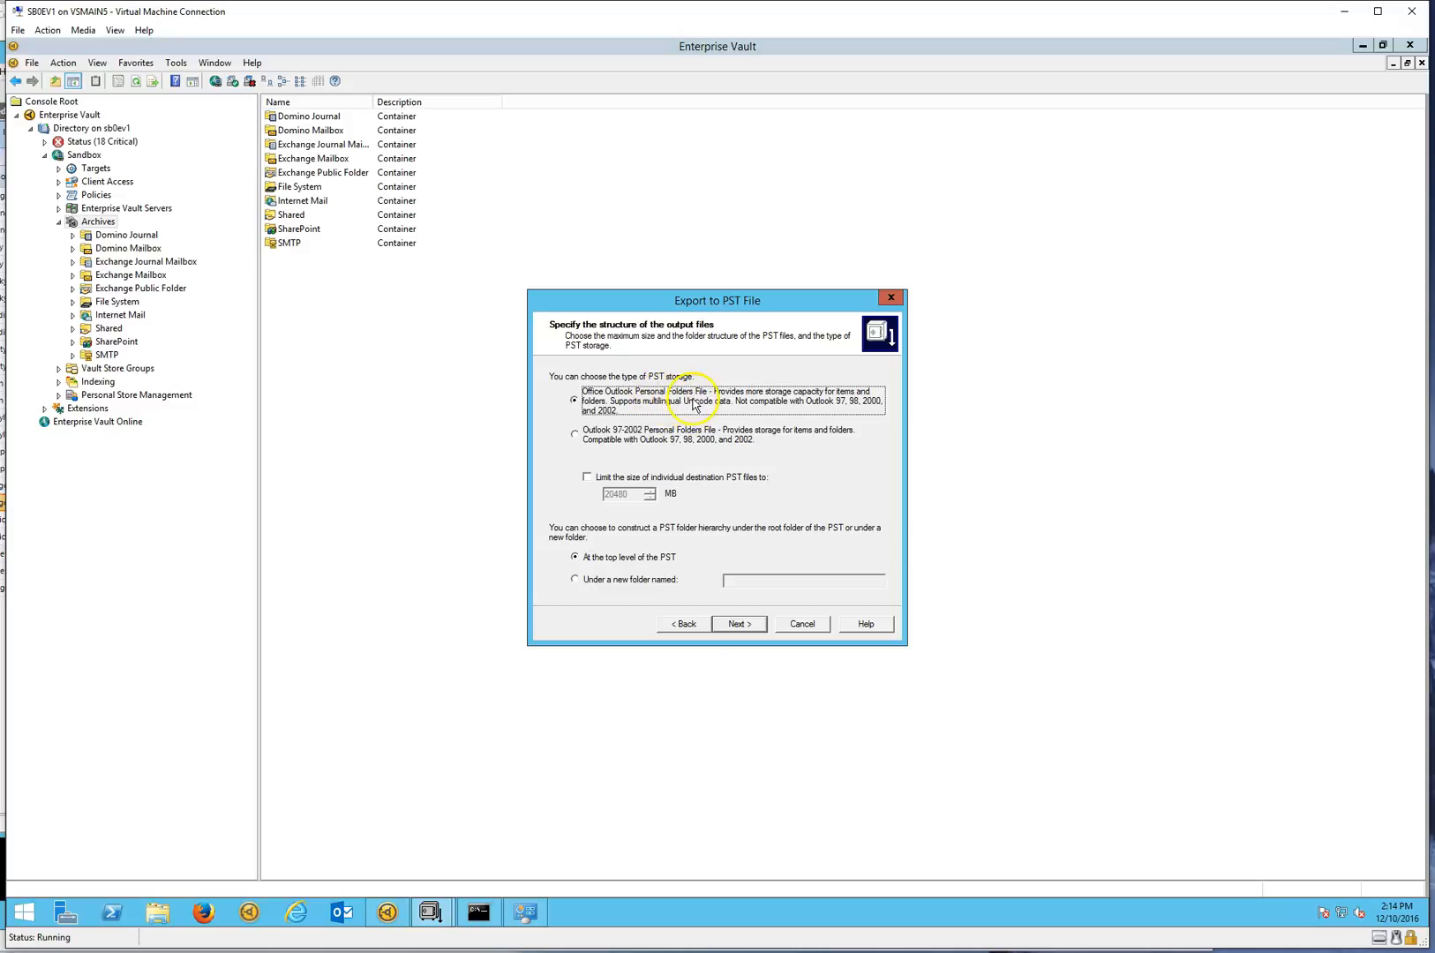
left_click(742, 627)
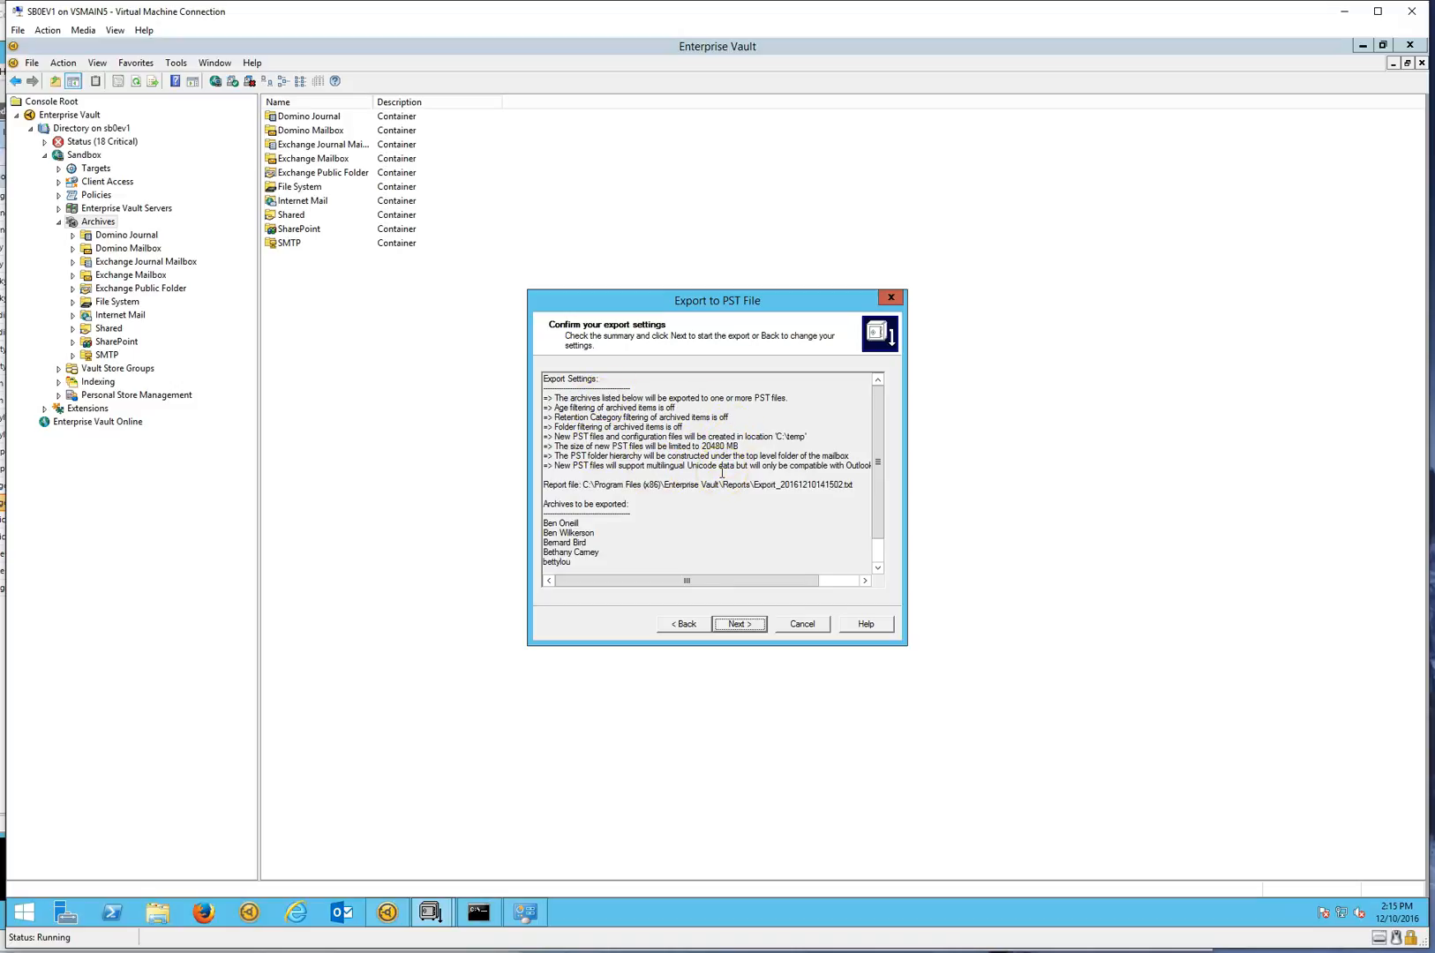
left_click(738, 624)
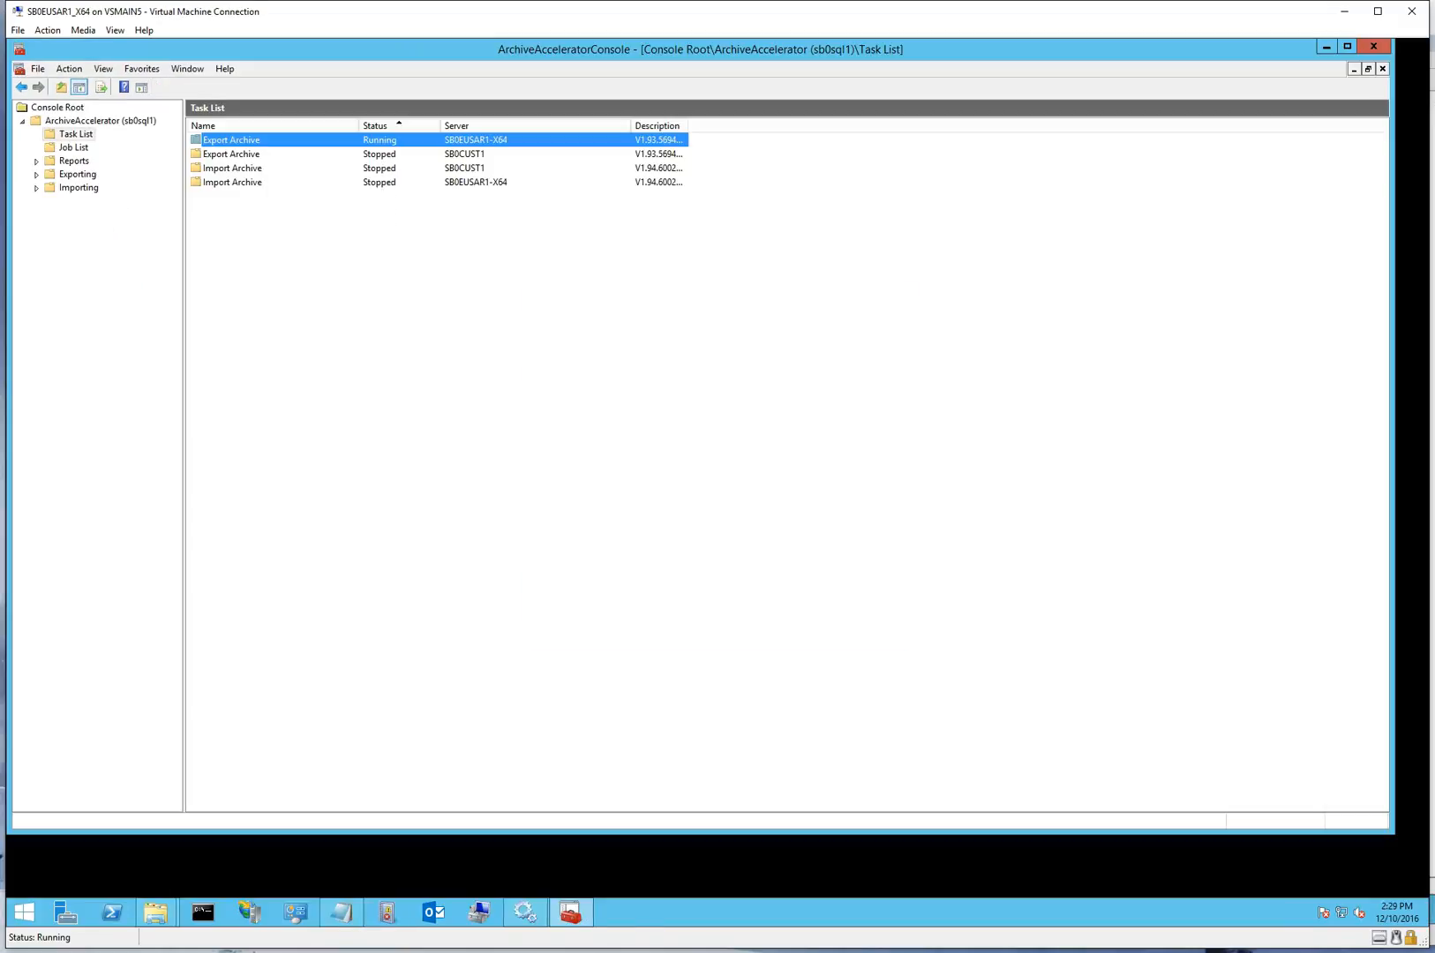
In ArchiveAcceleratorConsole, check the task list, then mark three consecutive unselected archives under Unfiltered Exports for scheduled export
left_click(69, 137)
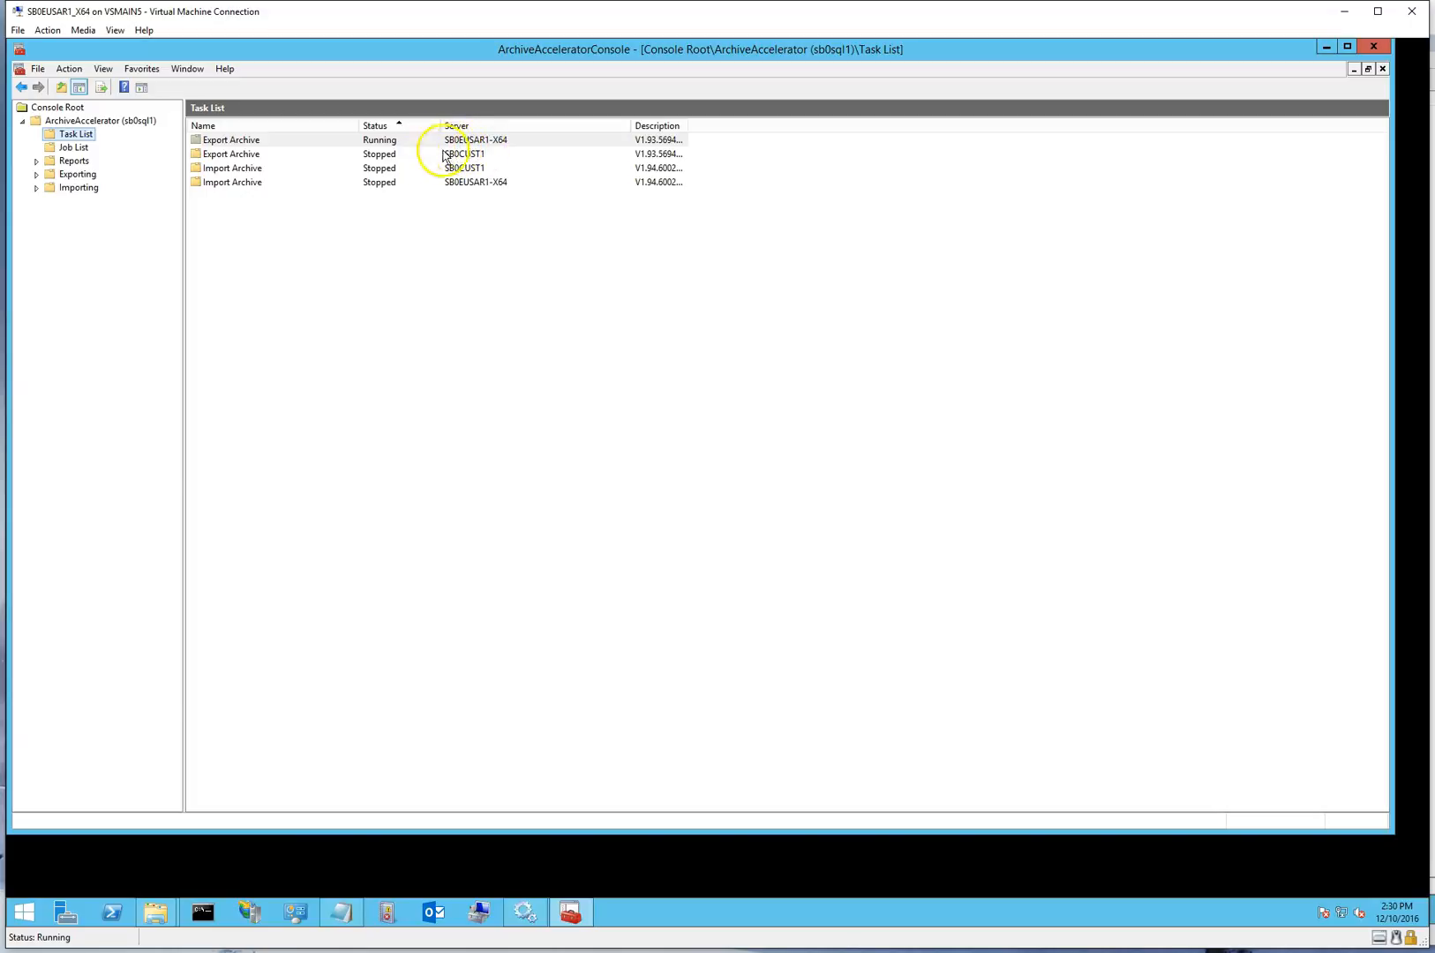
left_click(36, 175)
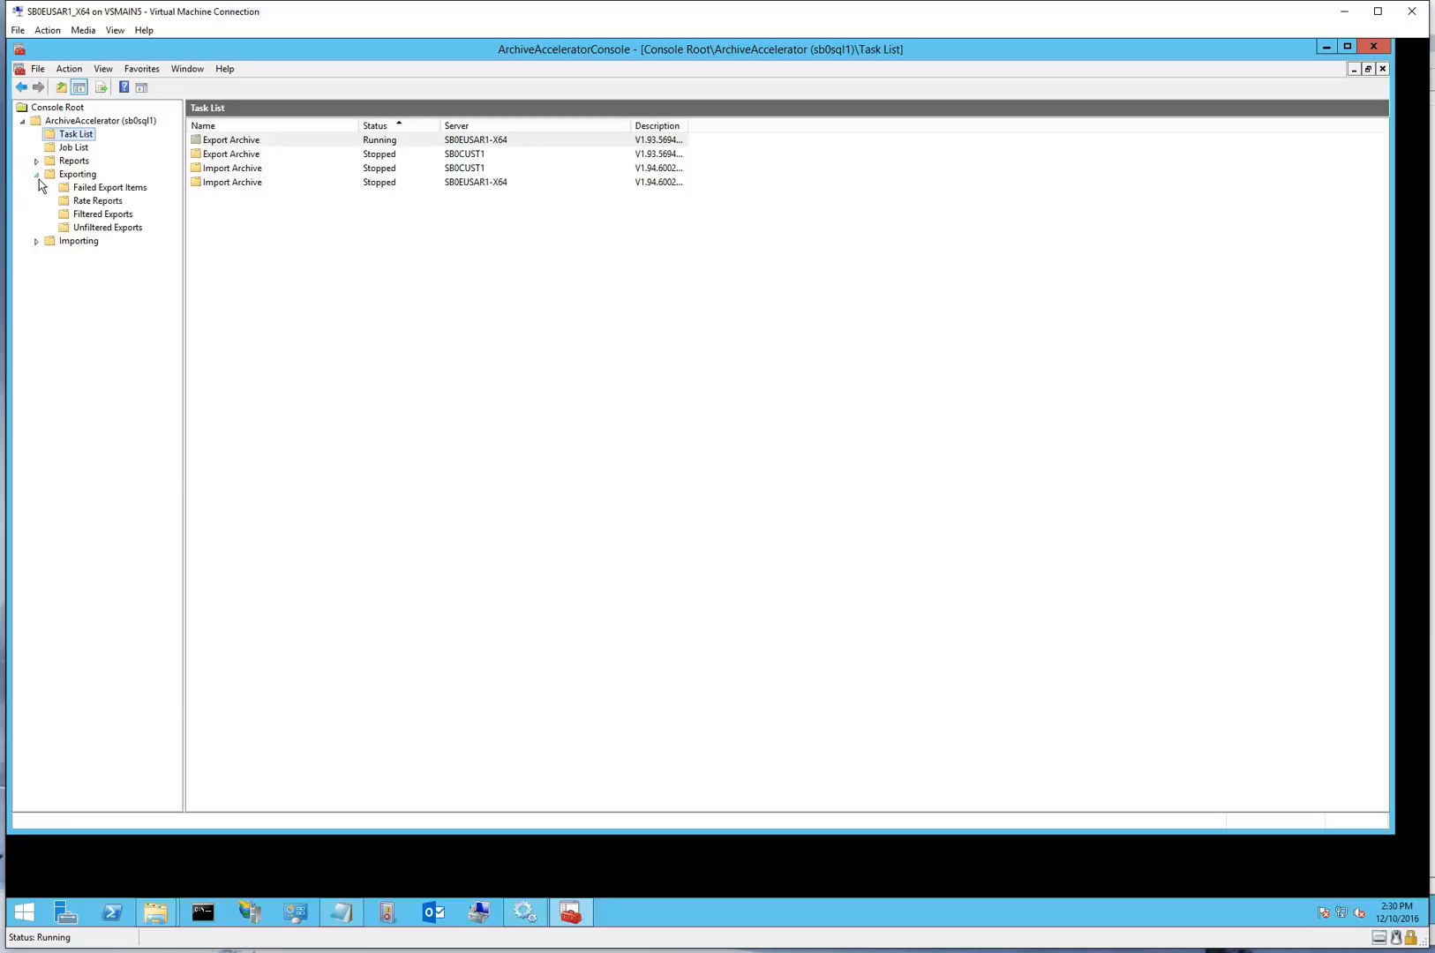
left_click(107, 229)
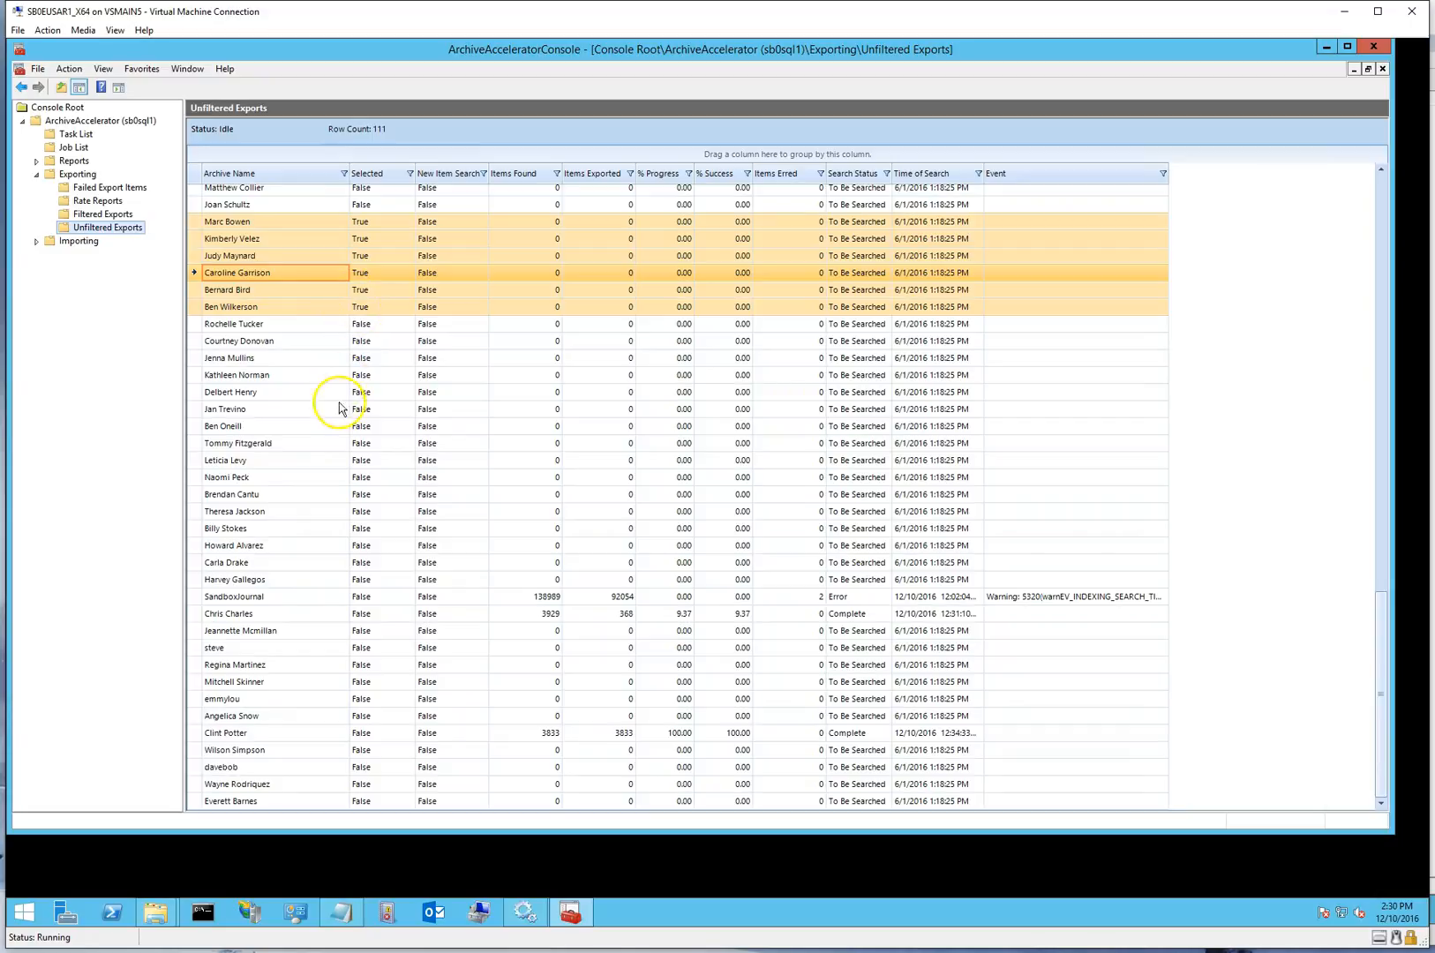
left_click(267, 412)
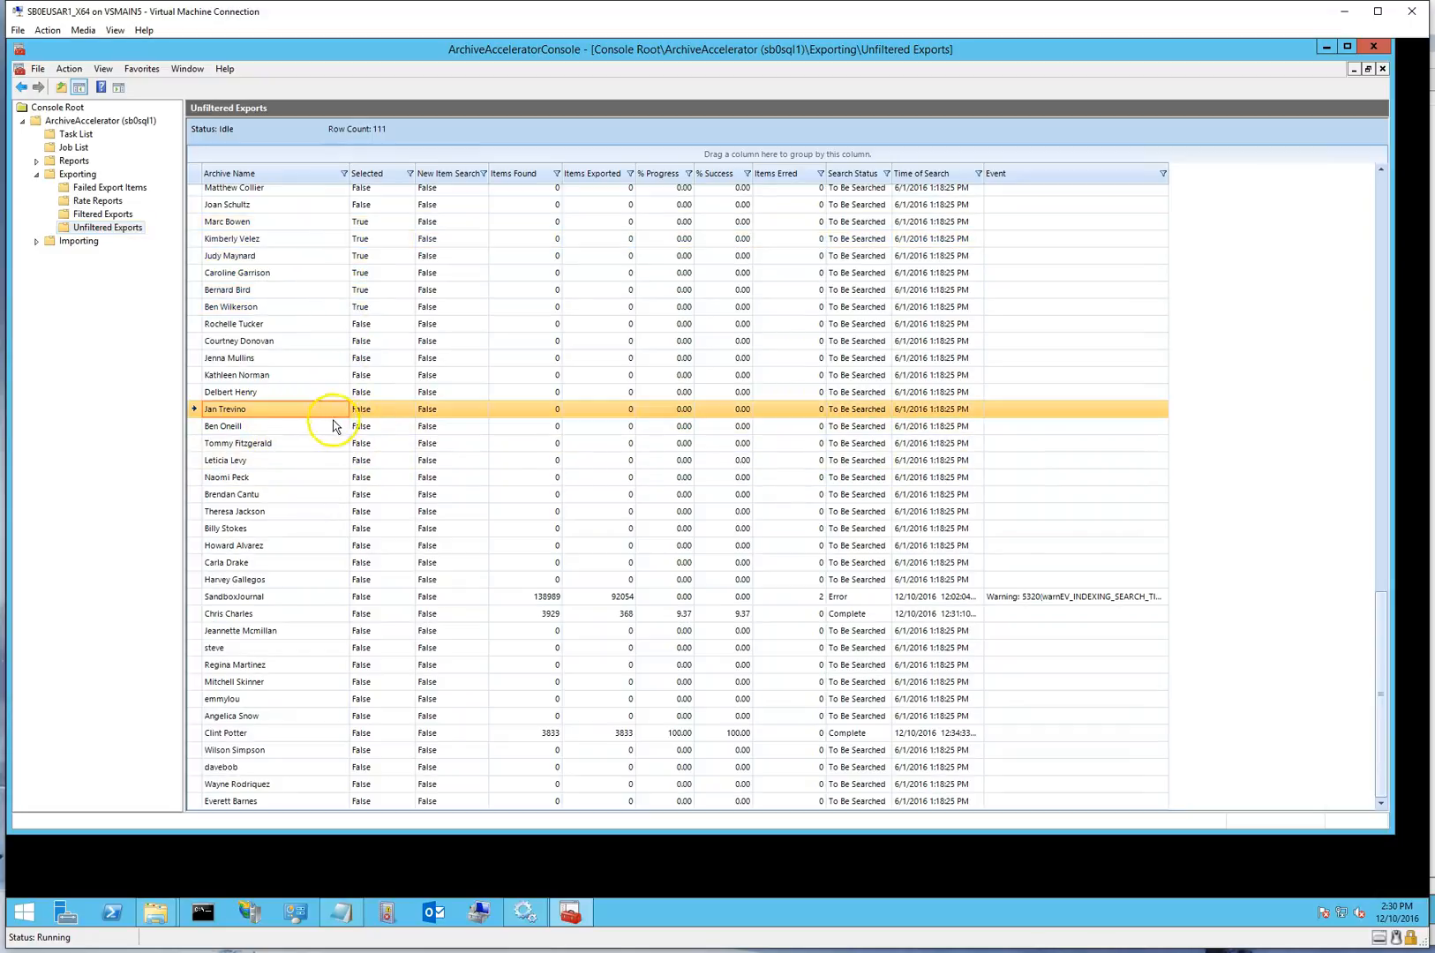
left_click(290, 450, "shift")
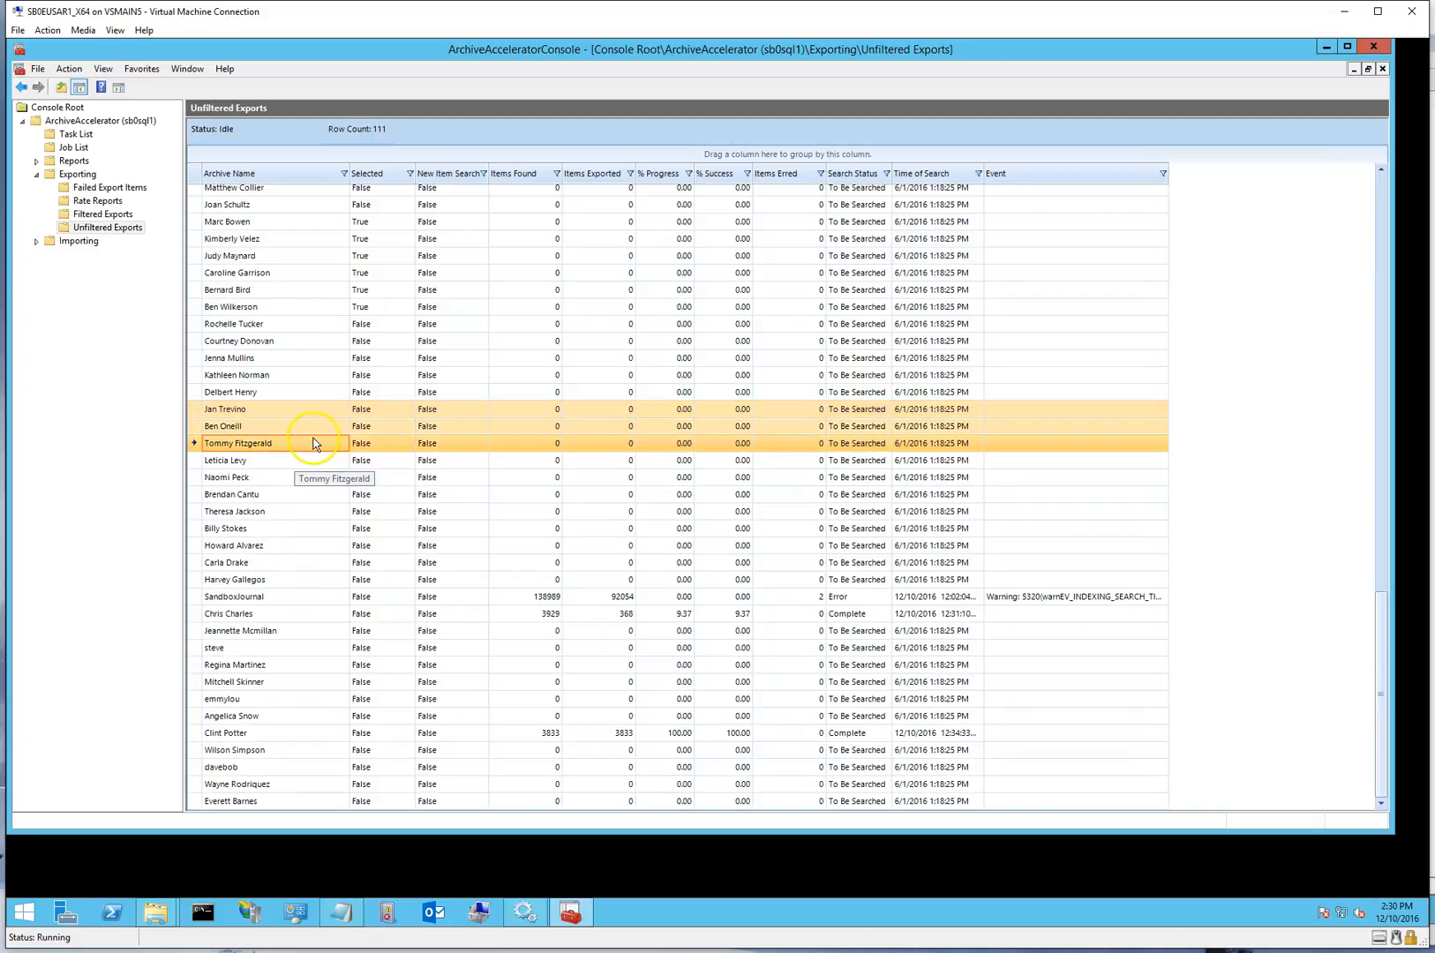
right_click(388, 428)
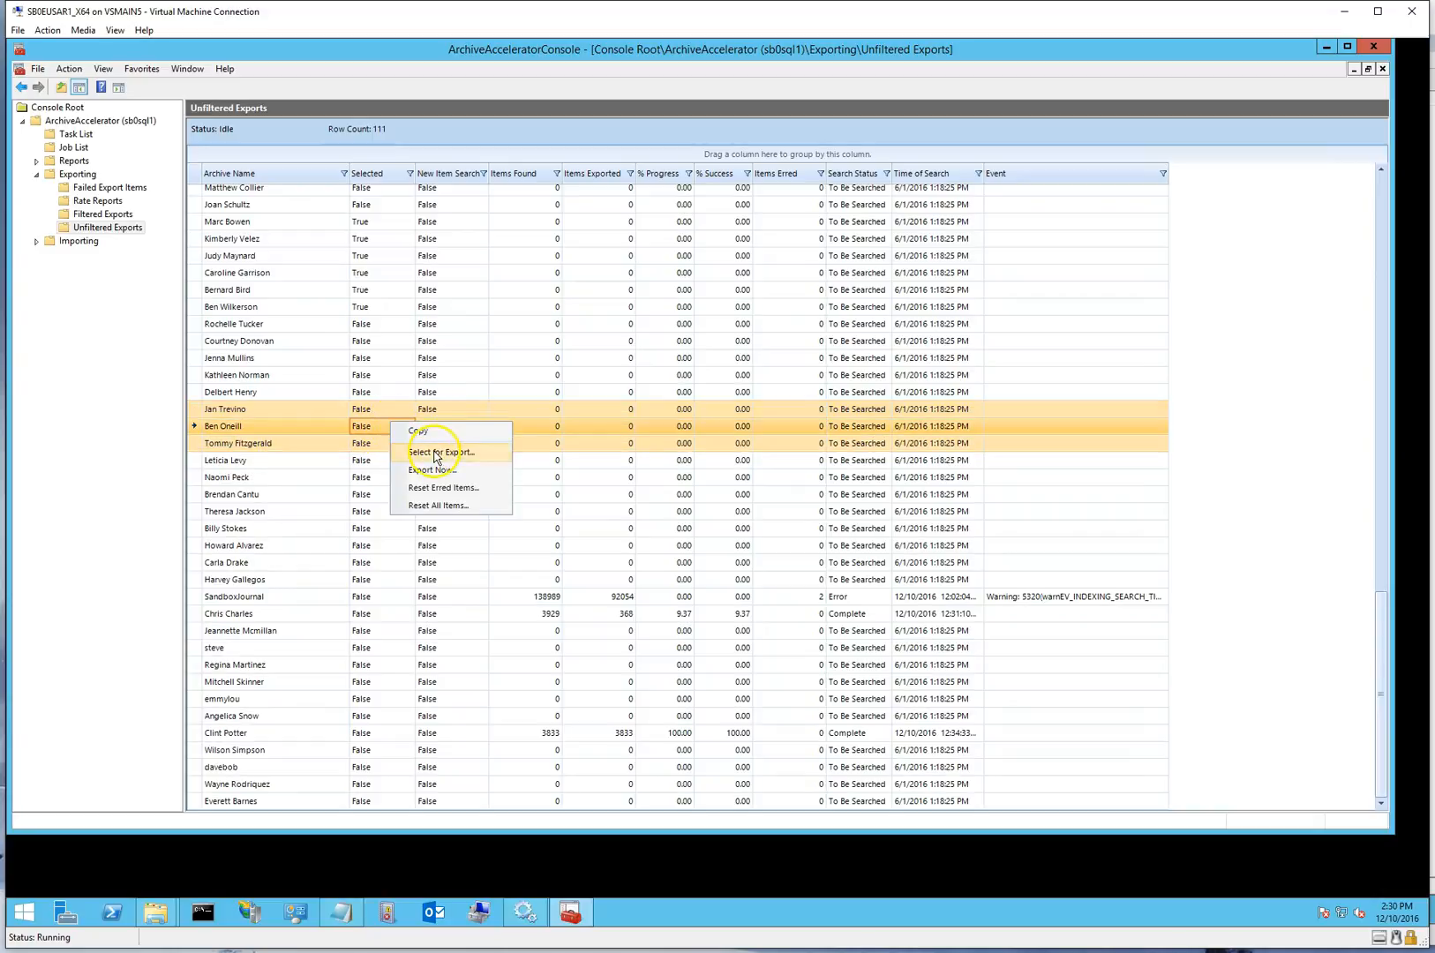
left_click(436, 452)
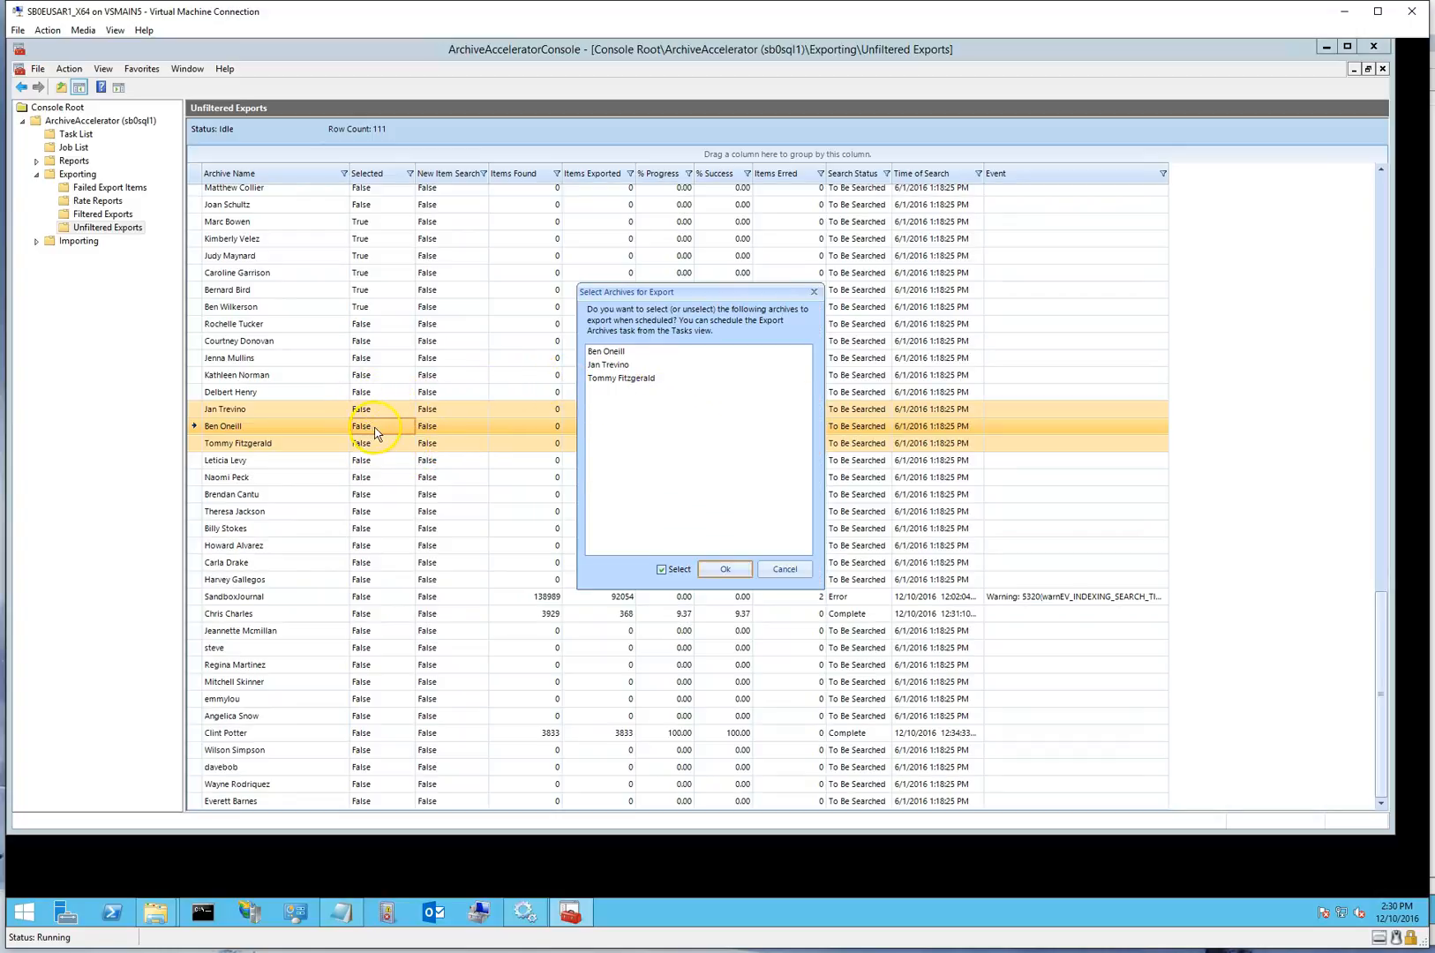
left_click(726, 570)
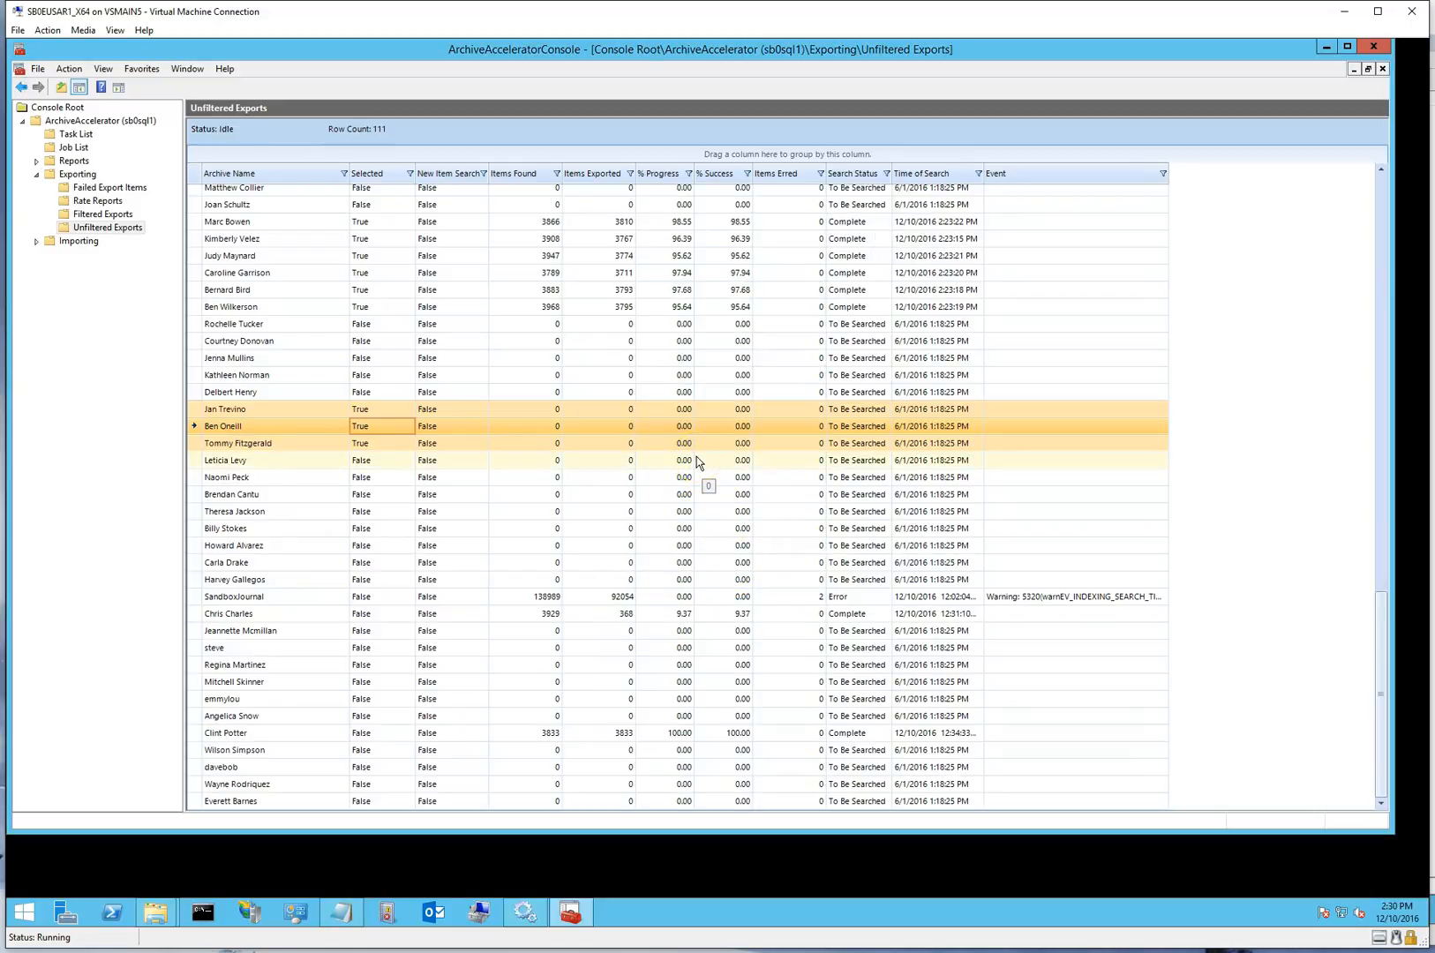
Review the search and export jobs in the job list and examine the per-minute export rate chart
left_click(74, 148)
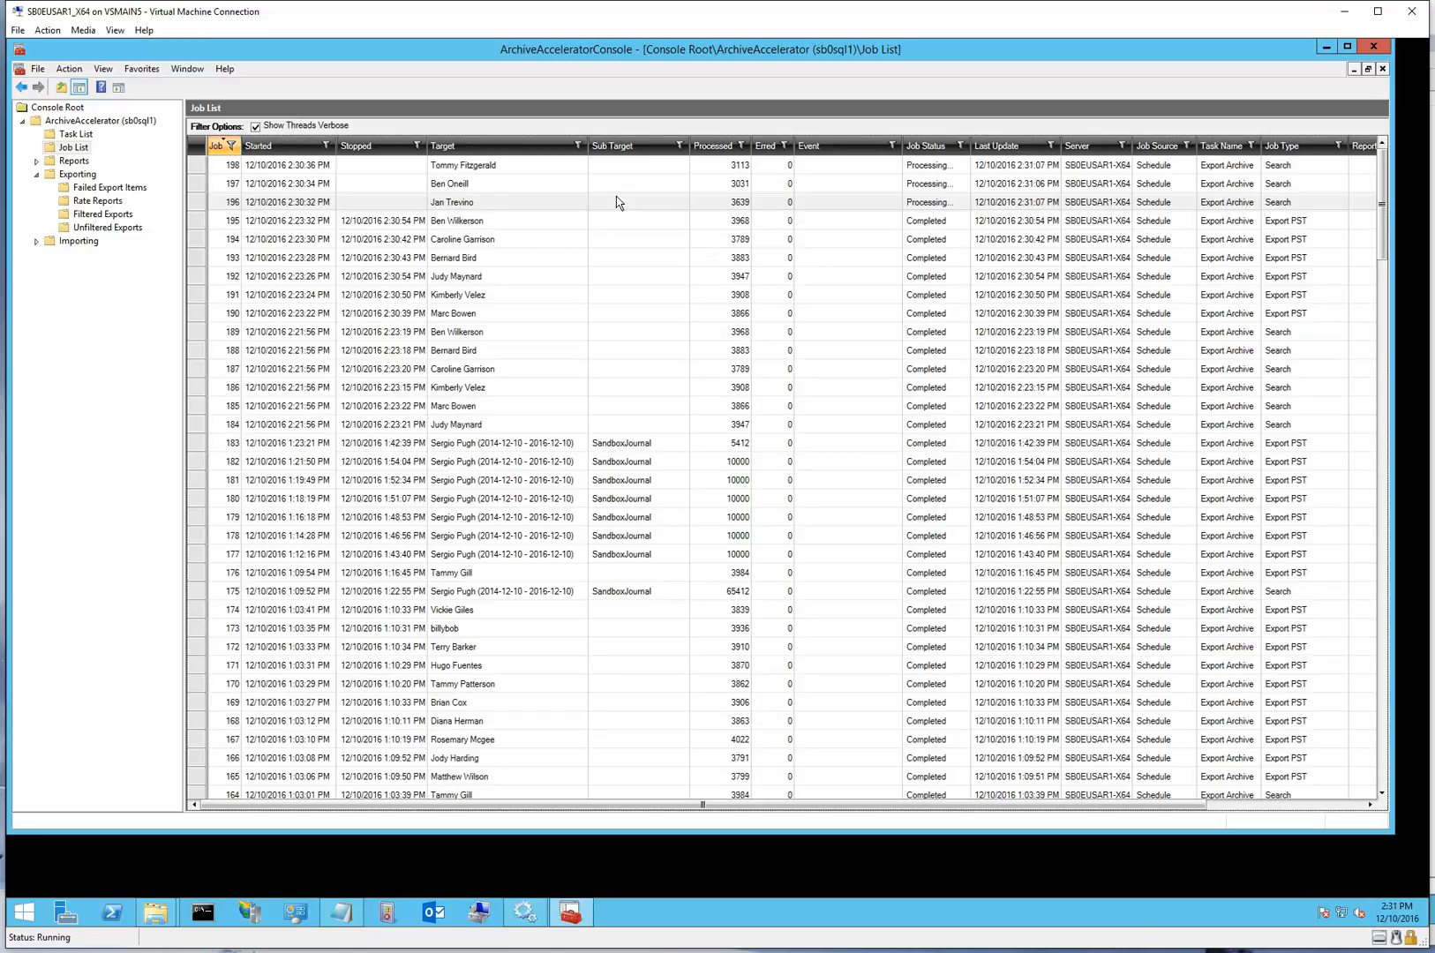
left_click(96, 203)
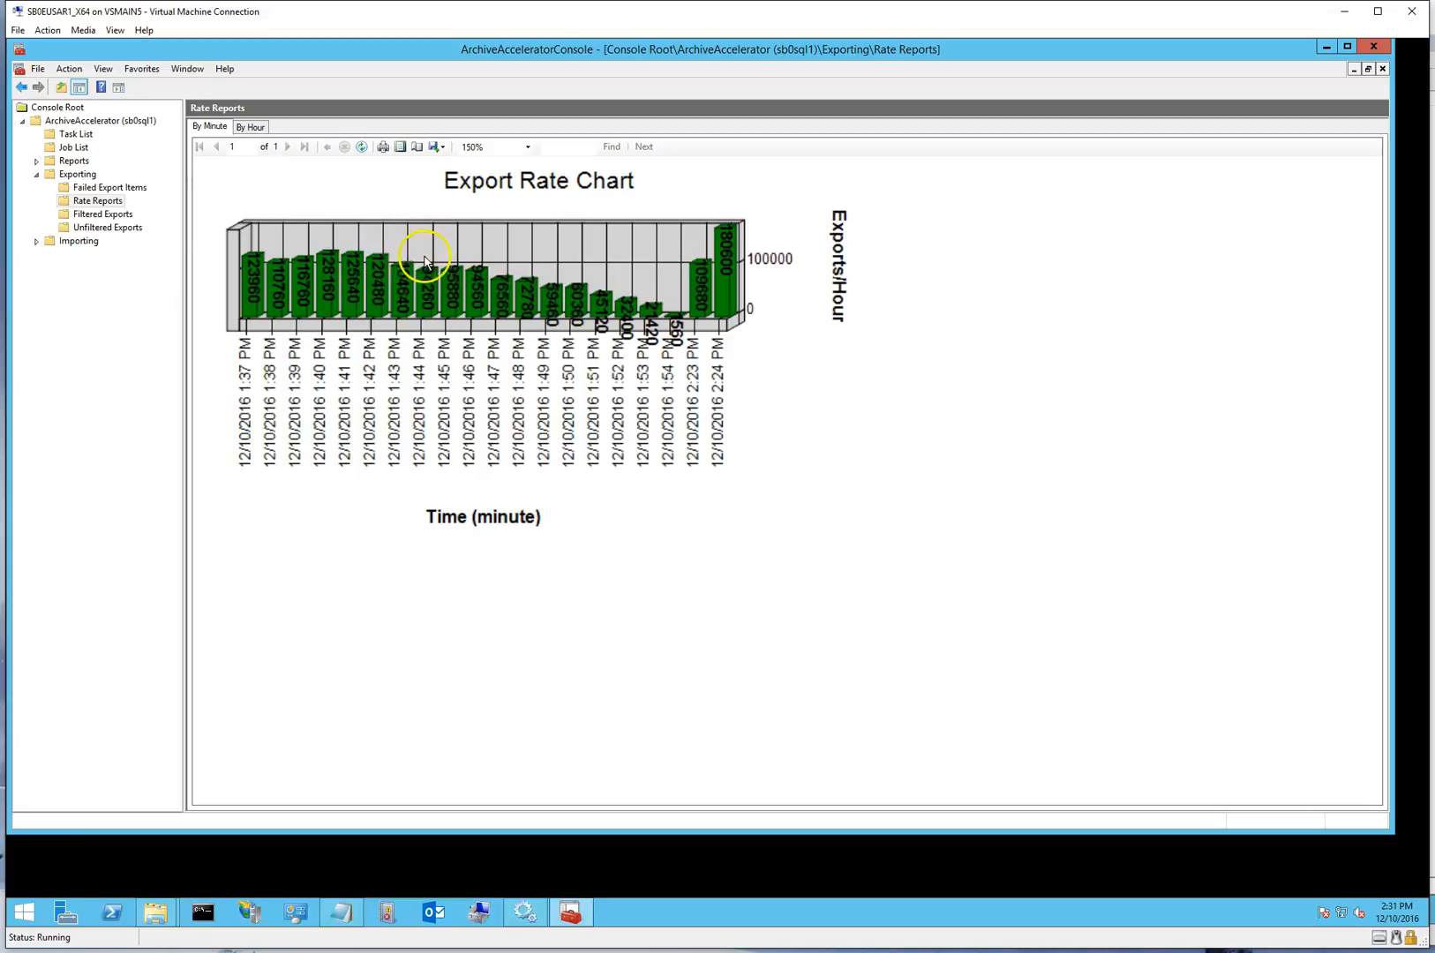
key("F5")
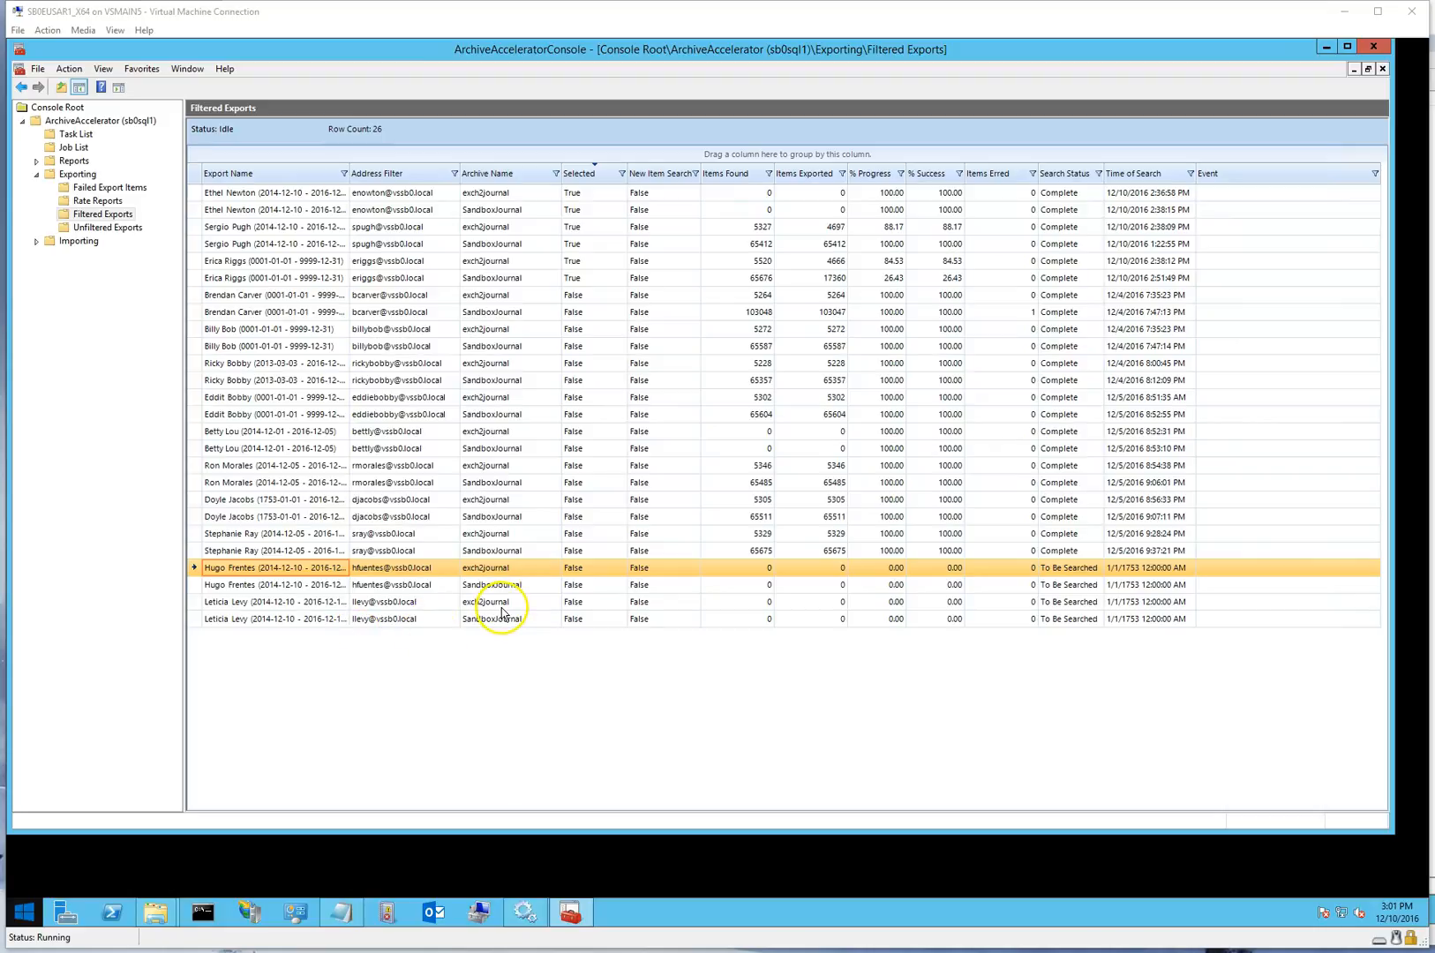
Begin a new target in the filtered exports and enter the person's full name as its export name
right_click(267, 178)
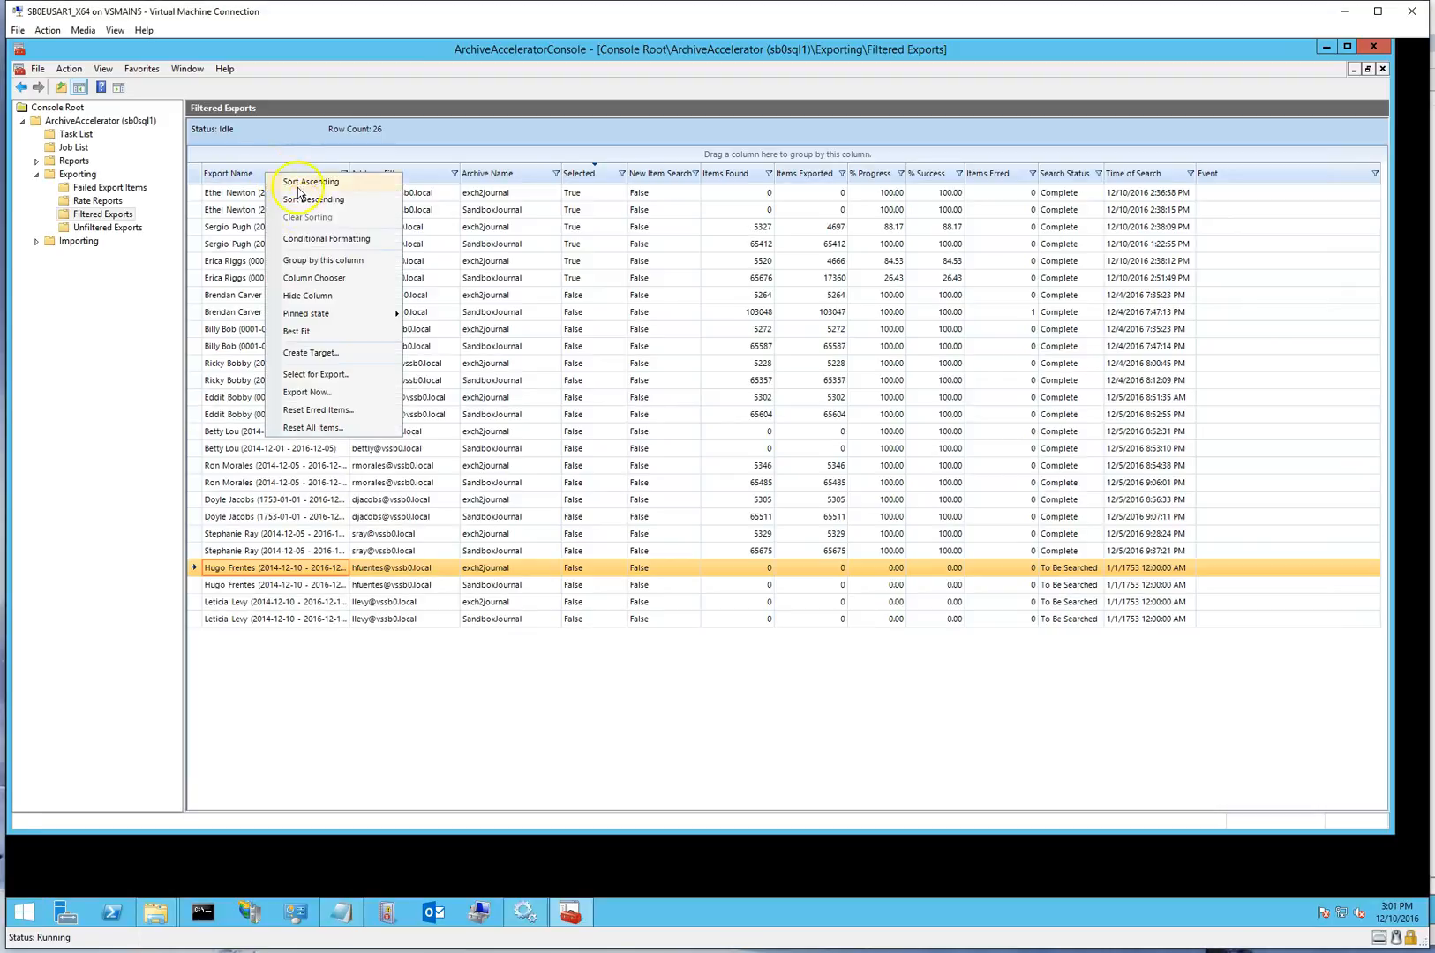
left_click(311, 353)
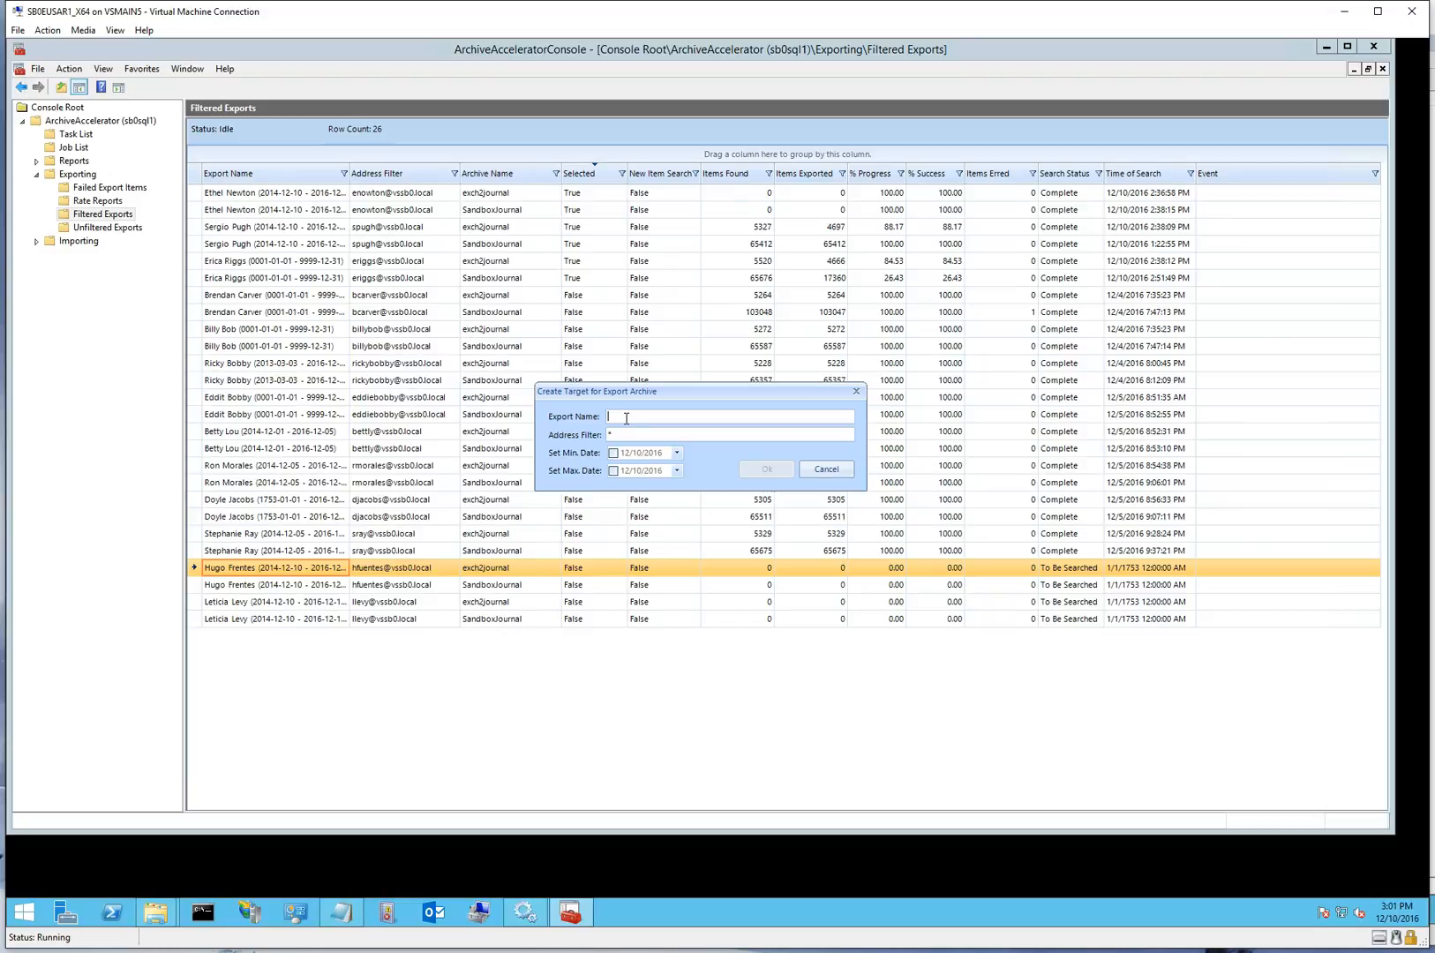
Set the target's address filter to the person's e-mail address and create the target without date limits
key("Tab")
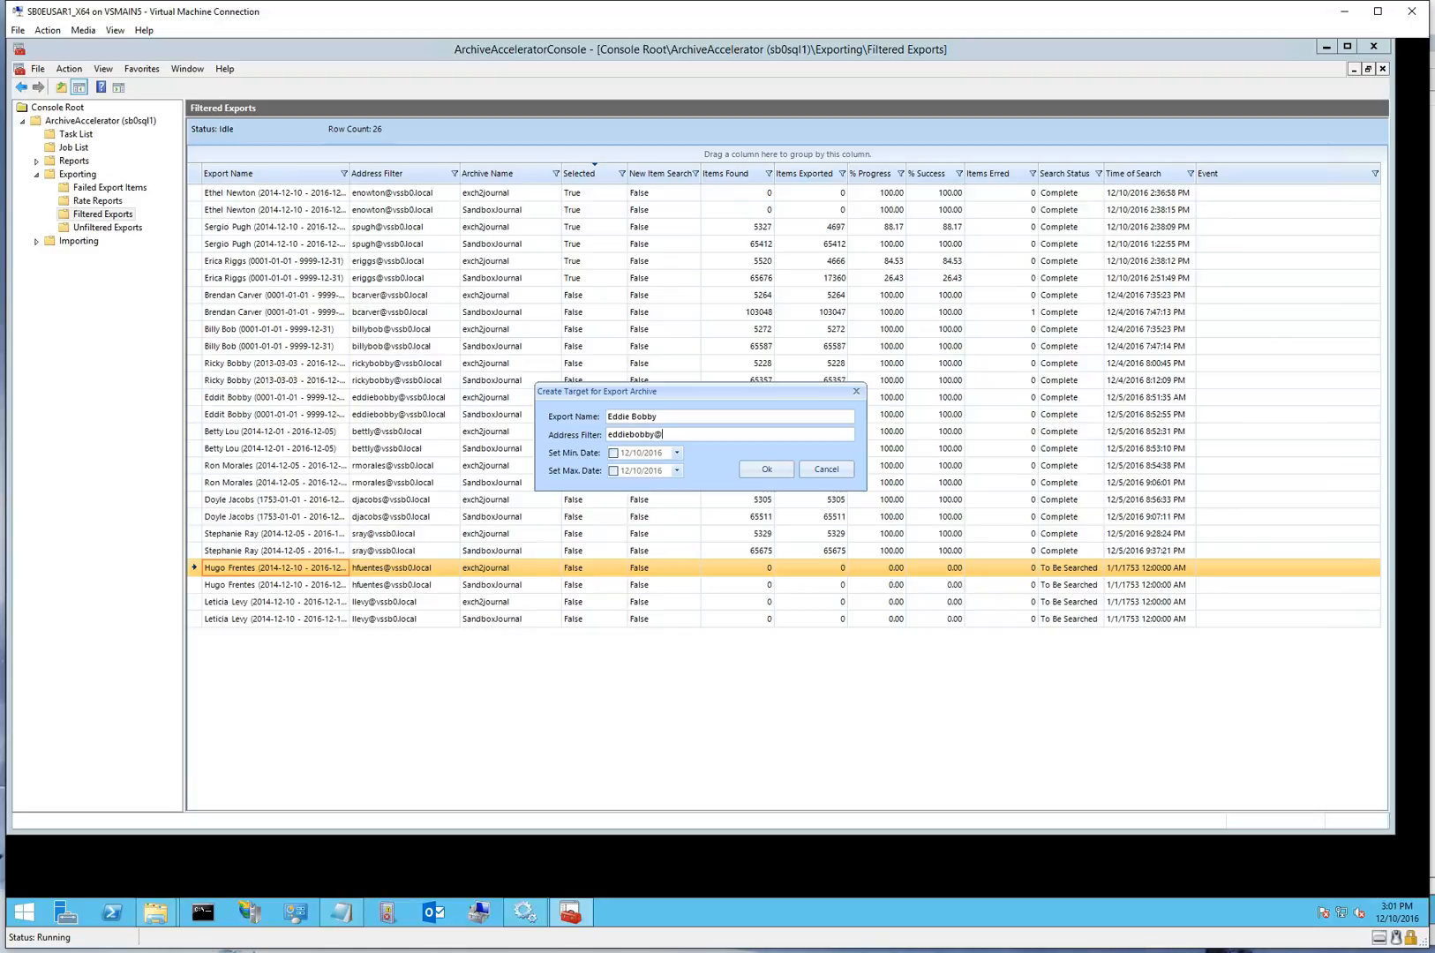
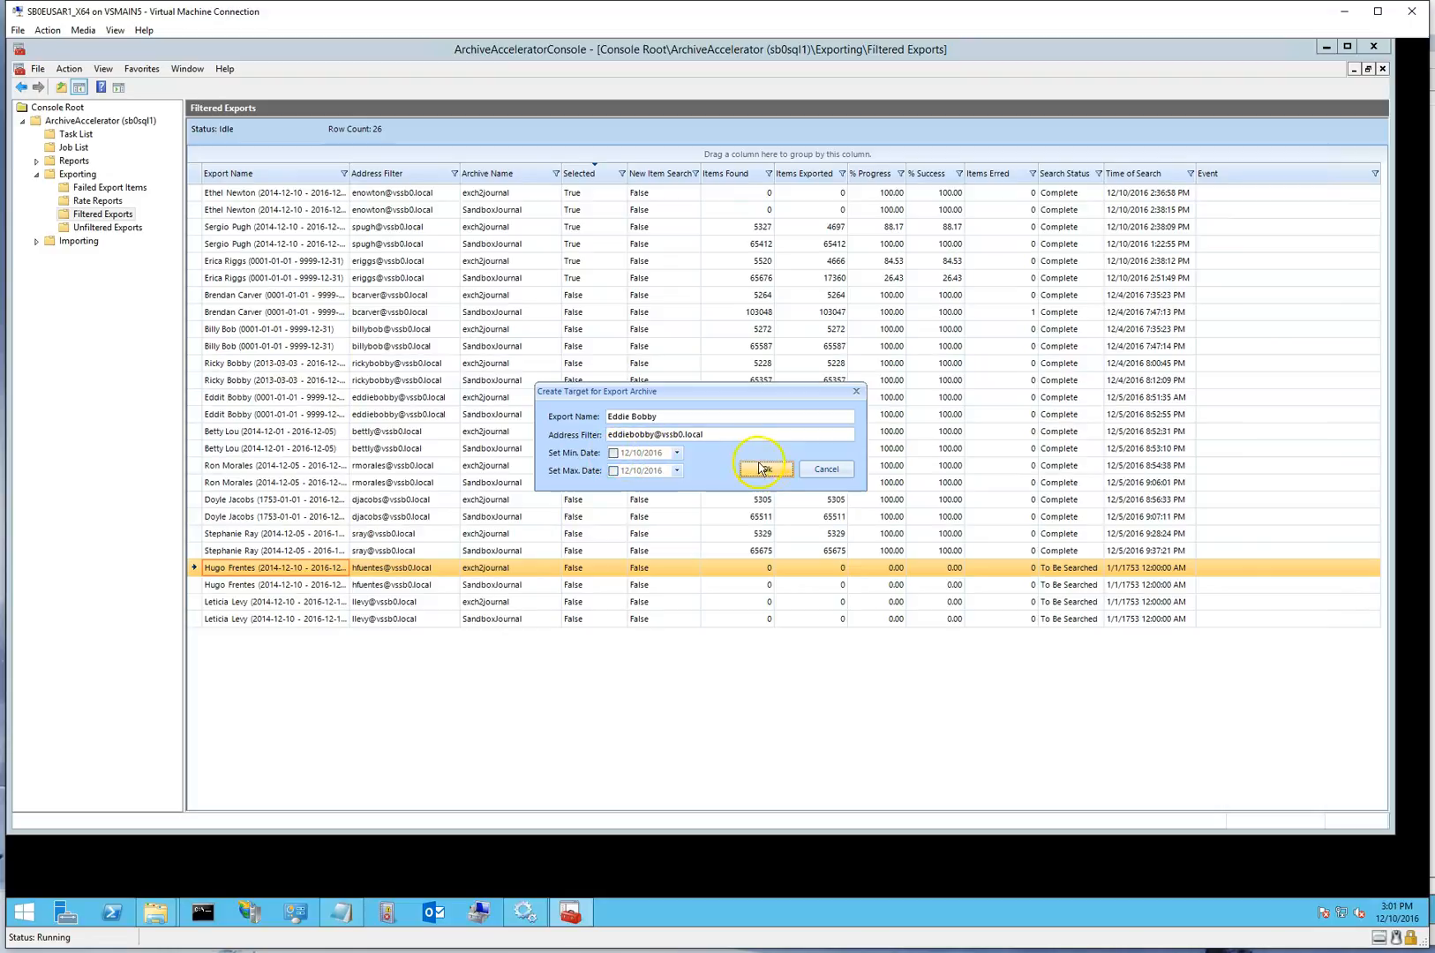
left_click(766, 470)
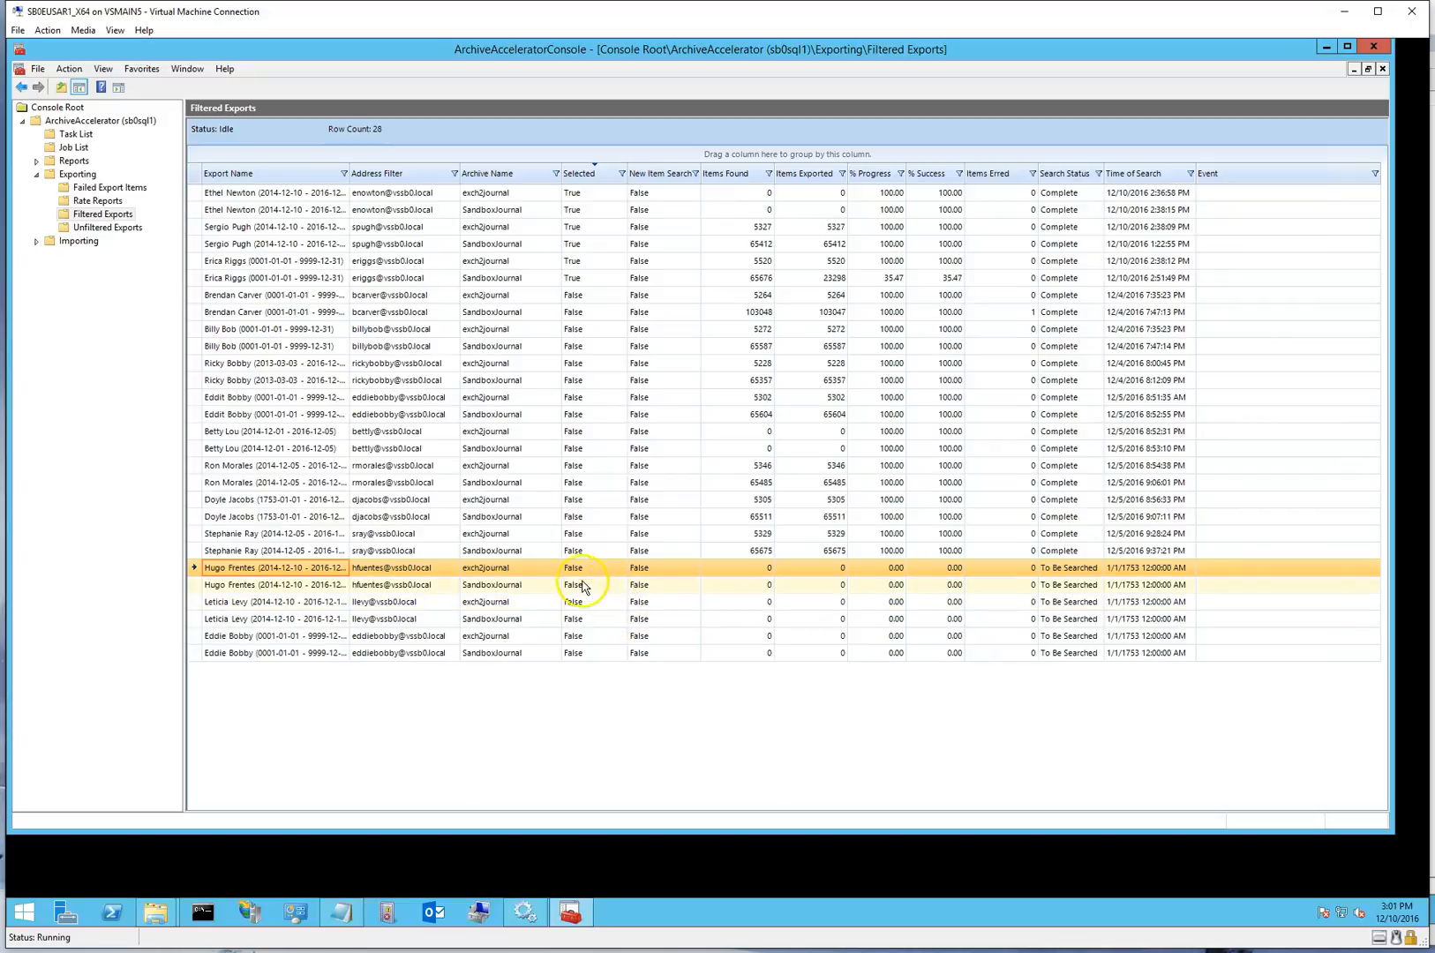
Mark all six filtered export rows with search status To Be Searched for scheduled export
left_click(511, 658, "shift")
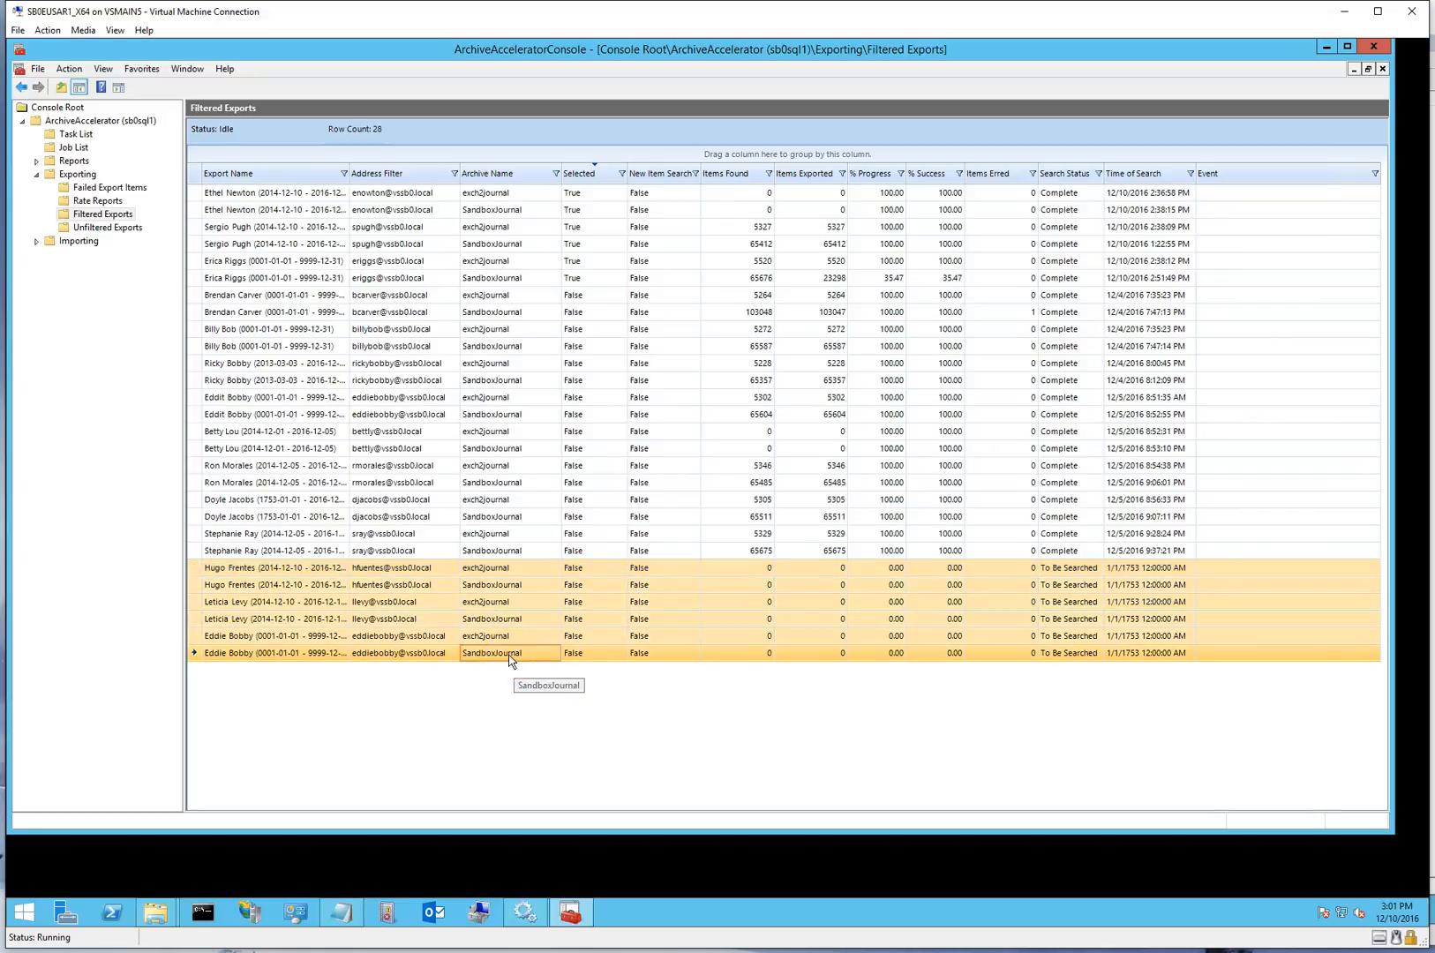
right_click(510, 660)
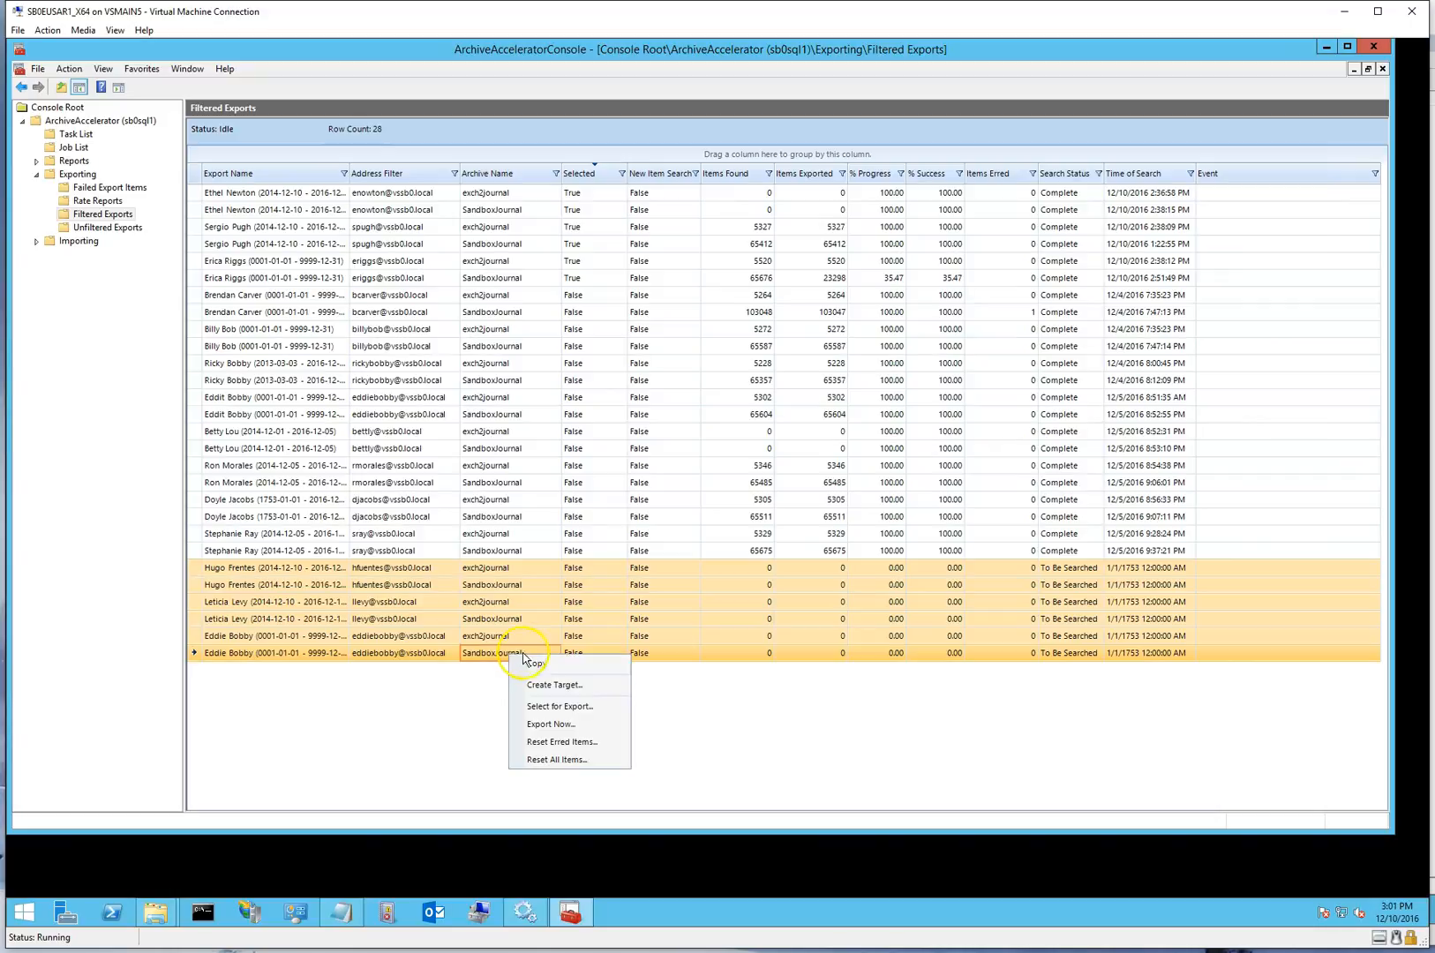
left_click(560, 707)
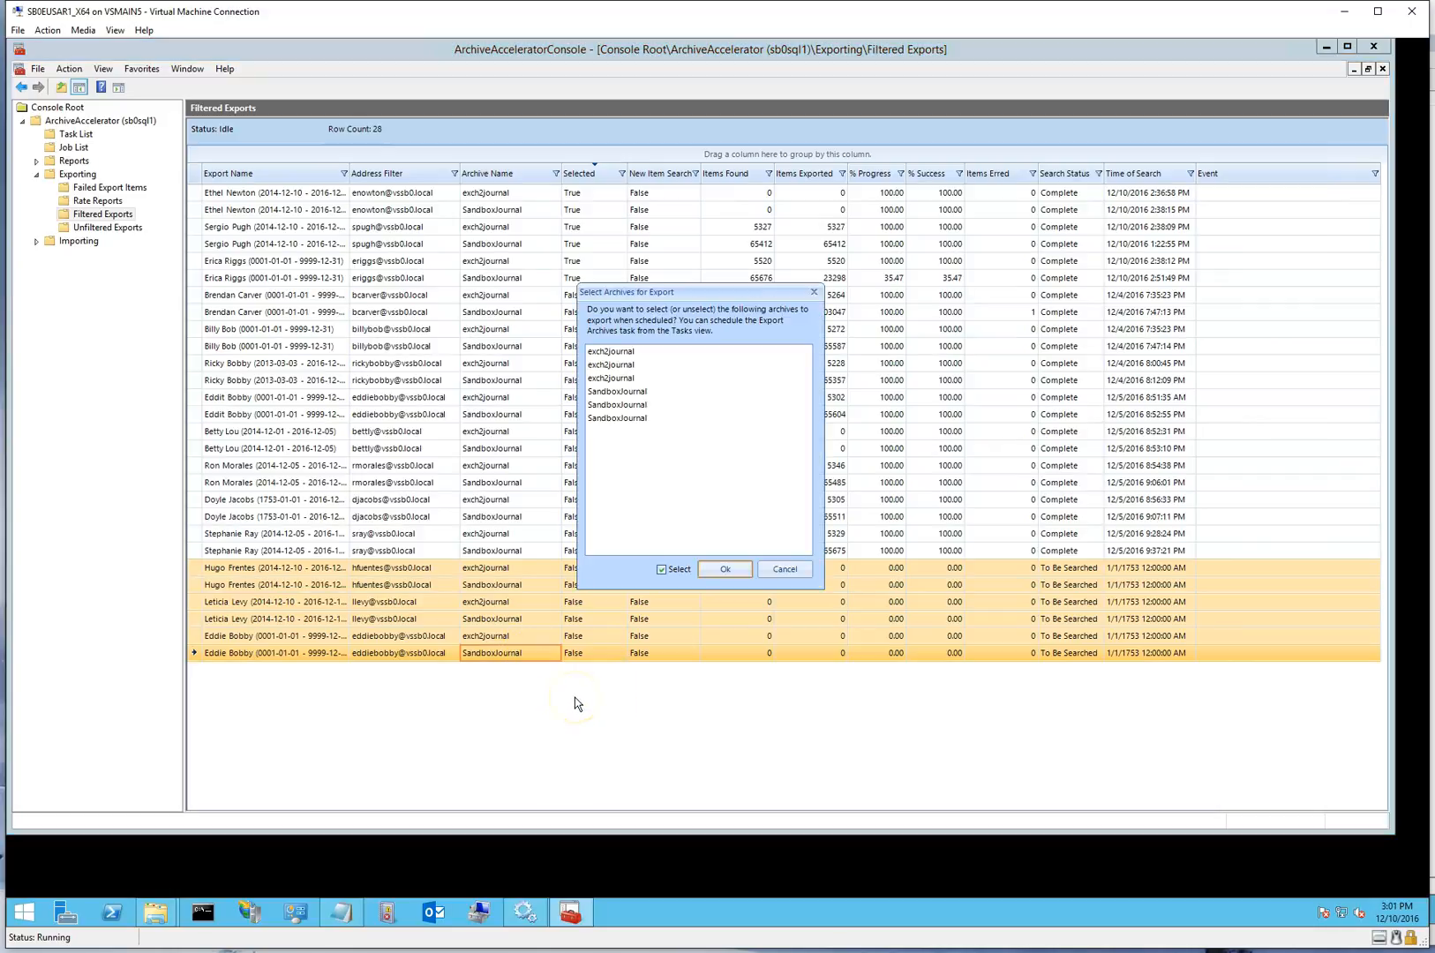
left_click(731, 572)
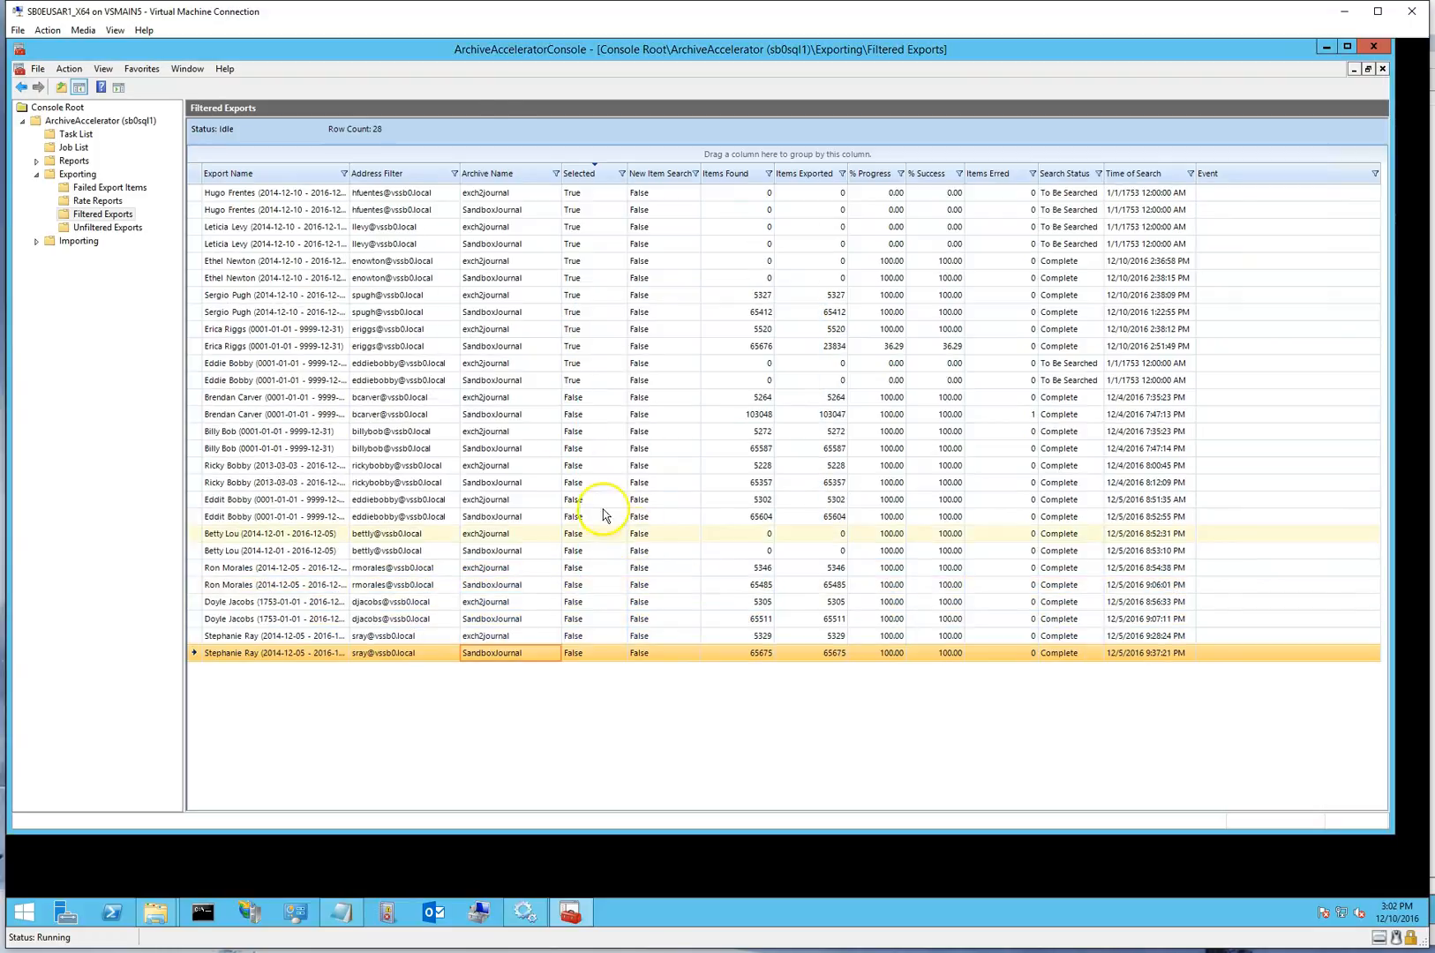
Inspect the journal archive jobs, including completed search job 206, and check the updated export rate report
left_click(79, 151)
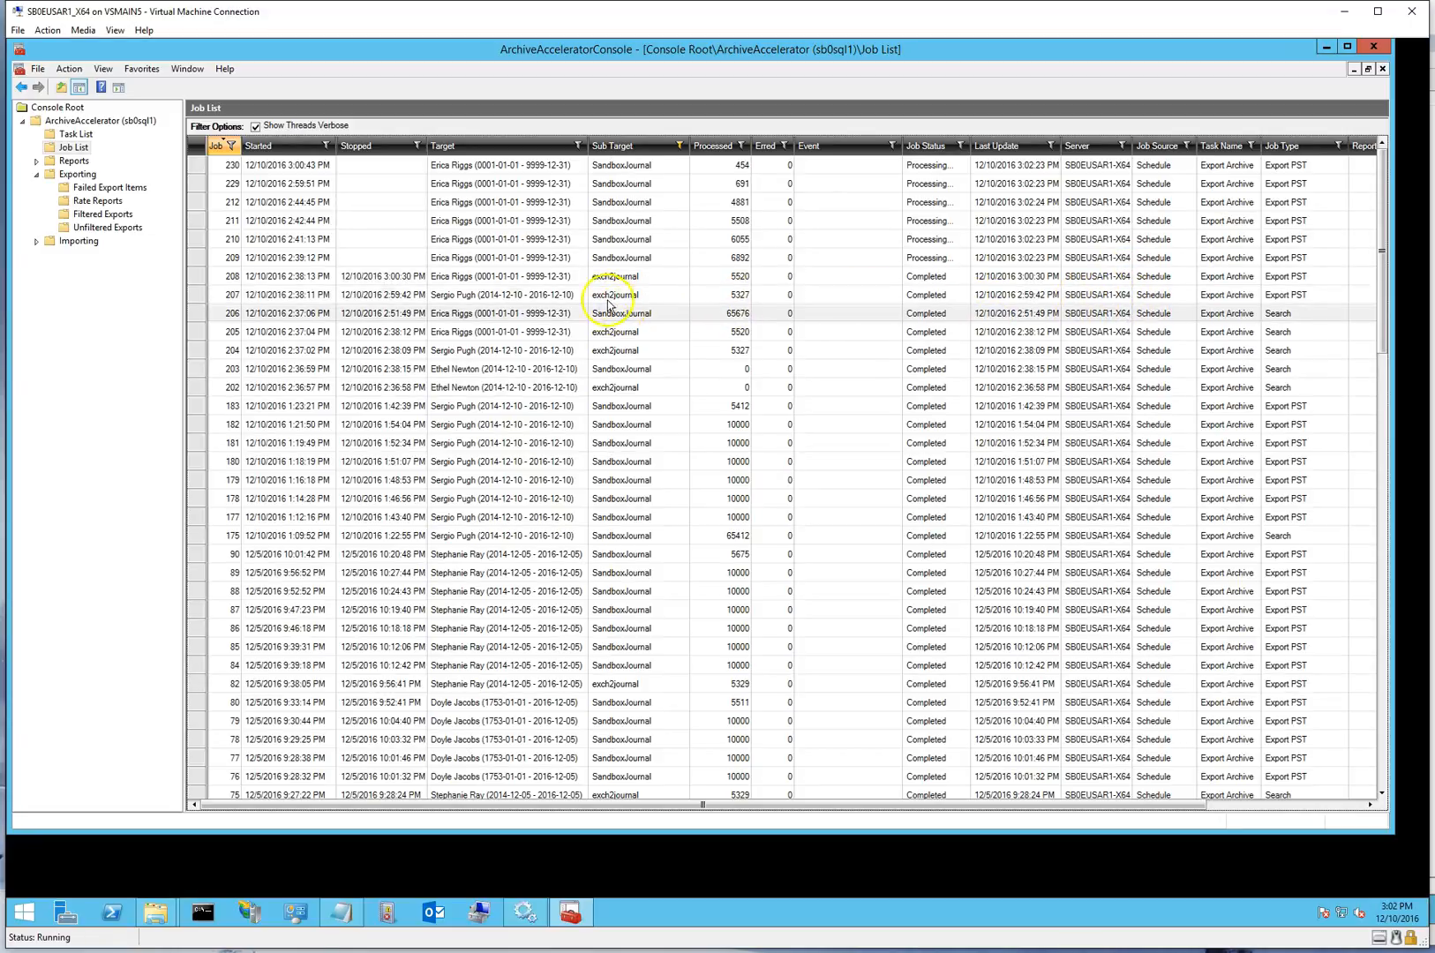
left_click(483, 320)
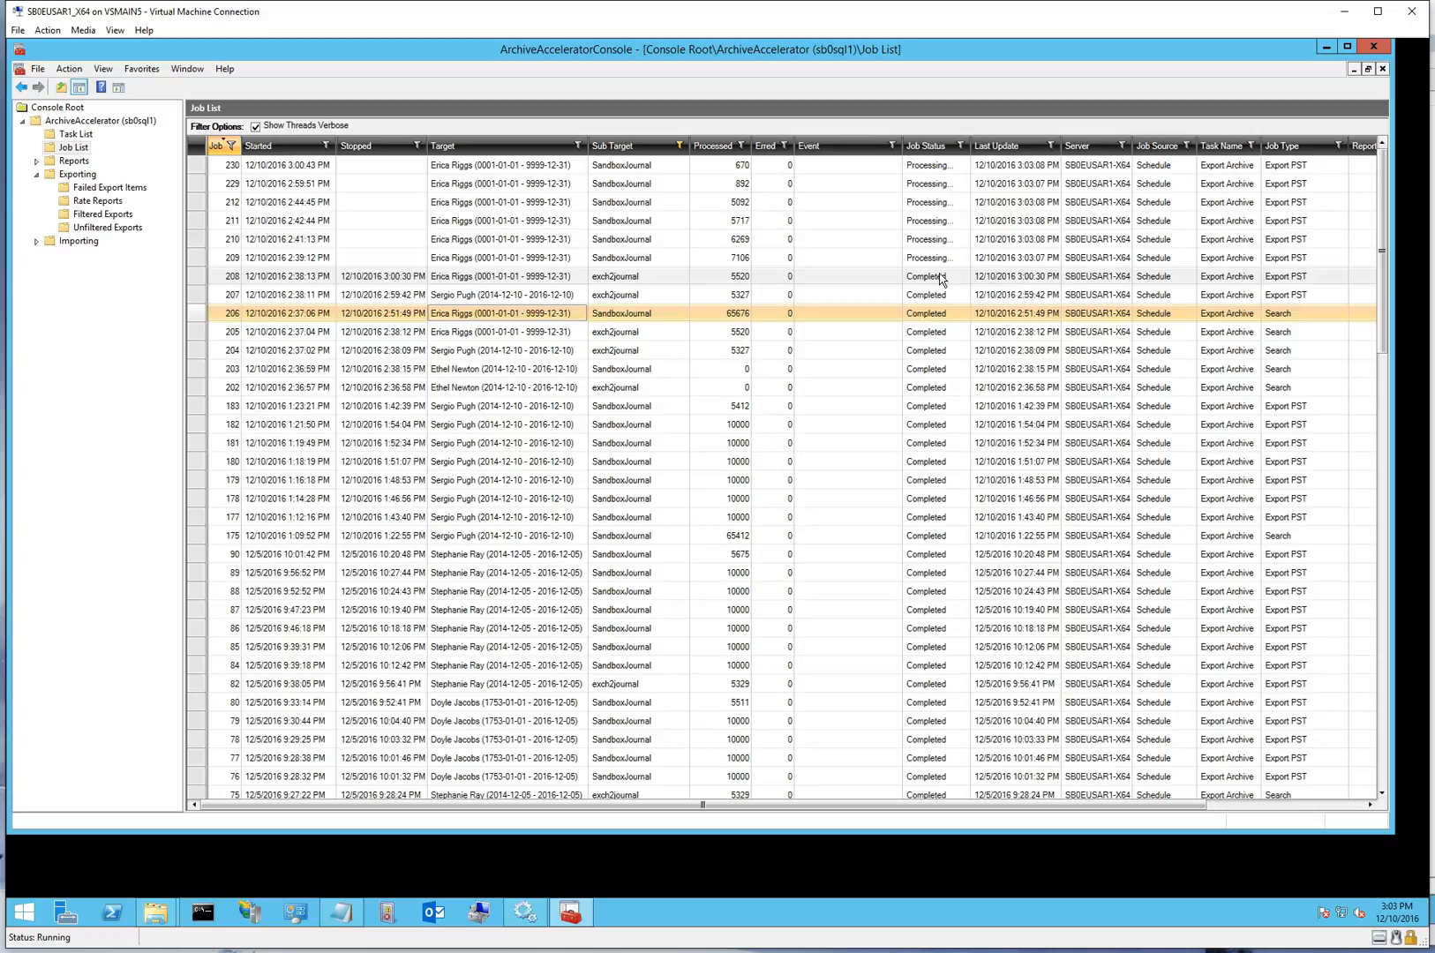
left_click(95, 201)
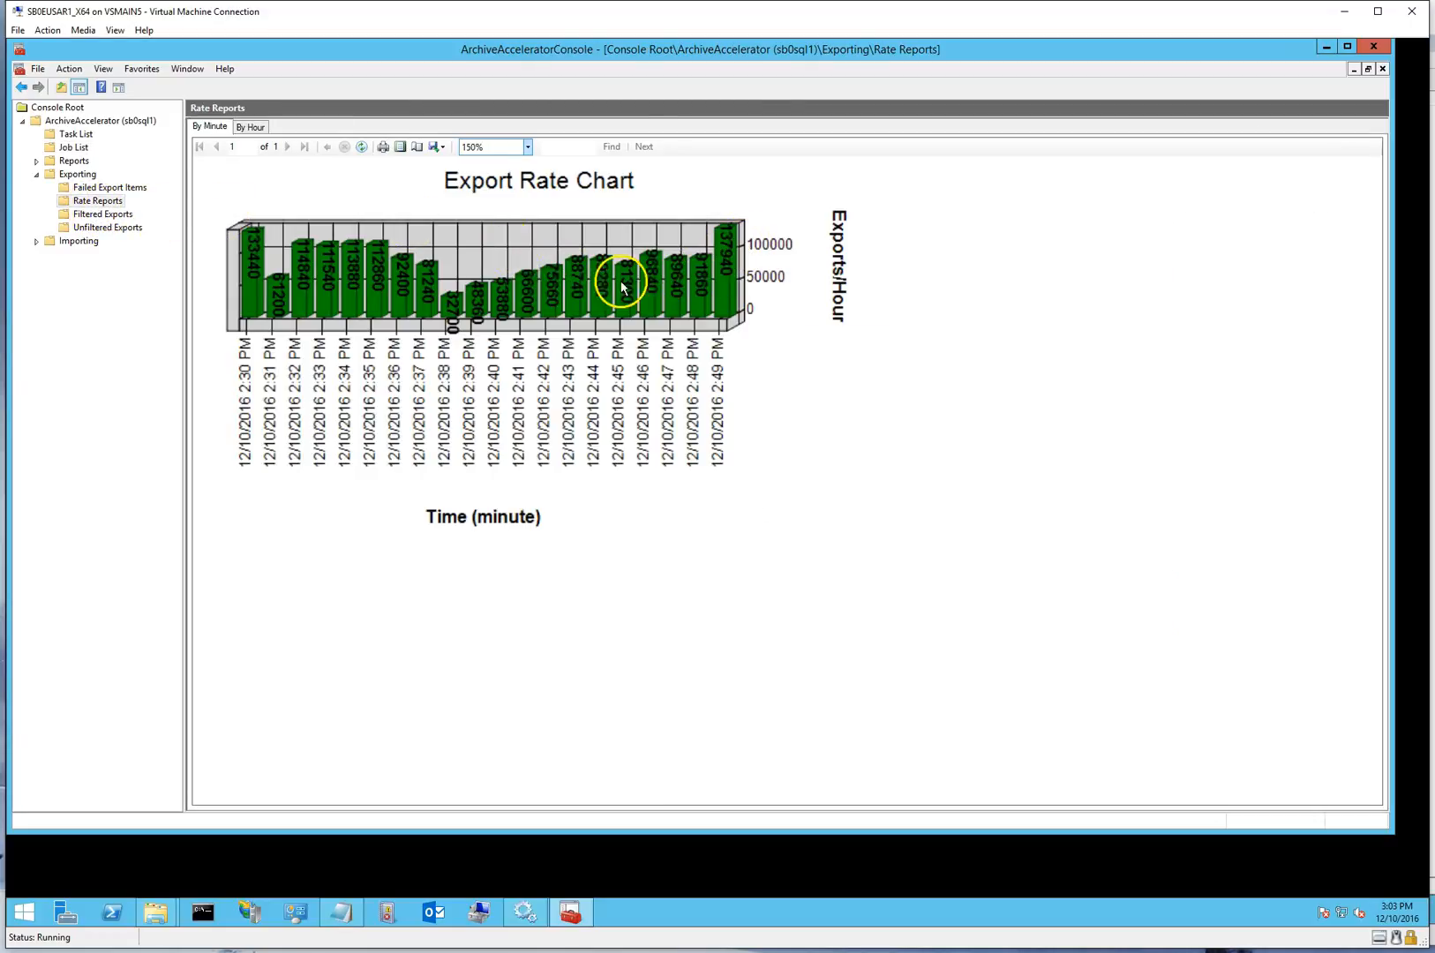